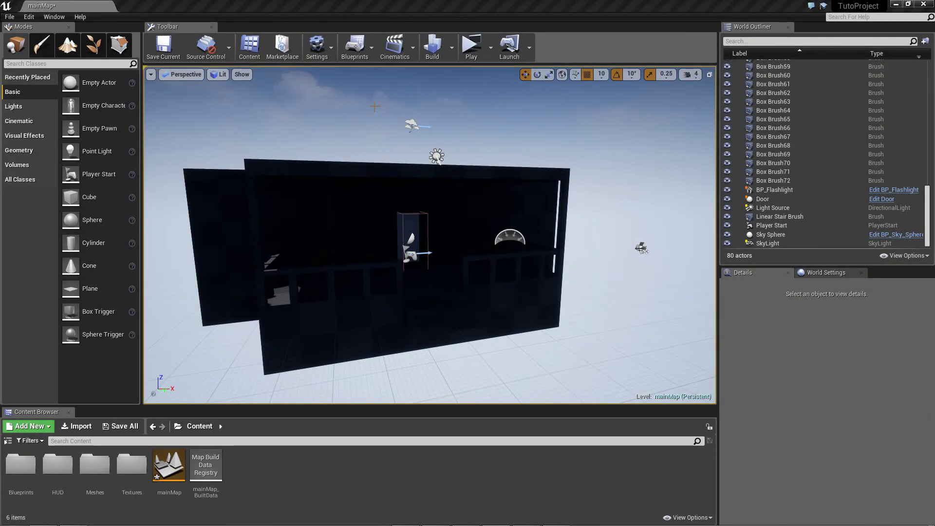
- Switch the viewport to Unlit and fly through the checkered corridors and room
{"action": "key", "text": "Left"}
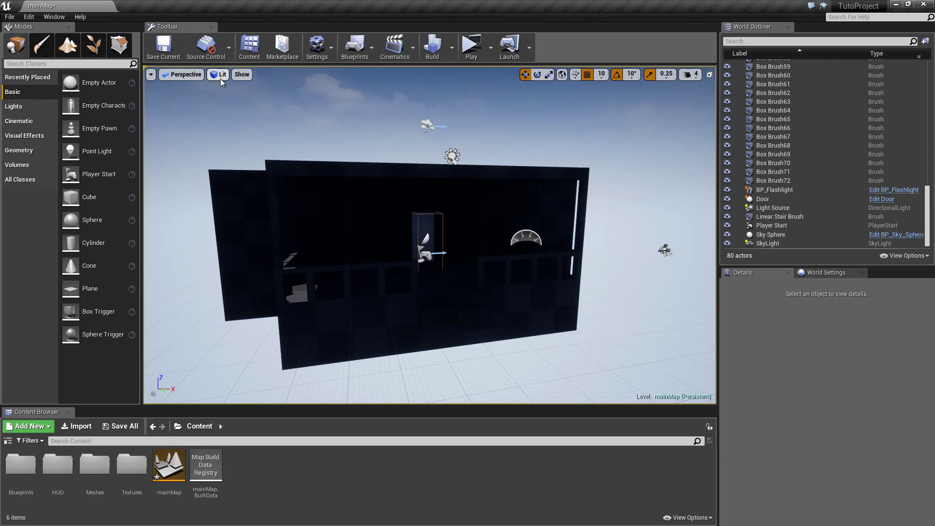
{"action": "left_click", "coordinate": [220, 78]}
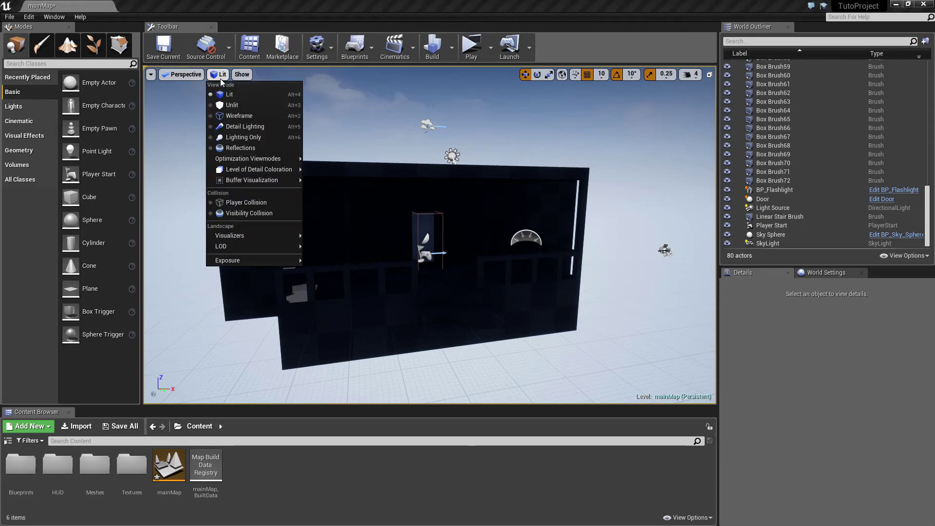
{"action": "left_click", "coordinate": [229, 106]}
{"action": "key", "text": "Up"}
{"action": "key", "text": "Up"}
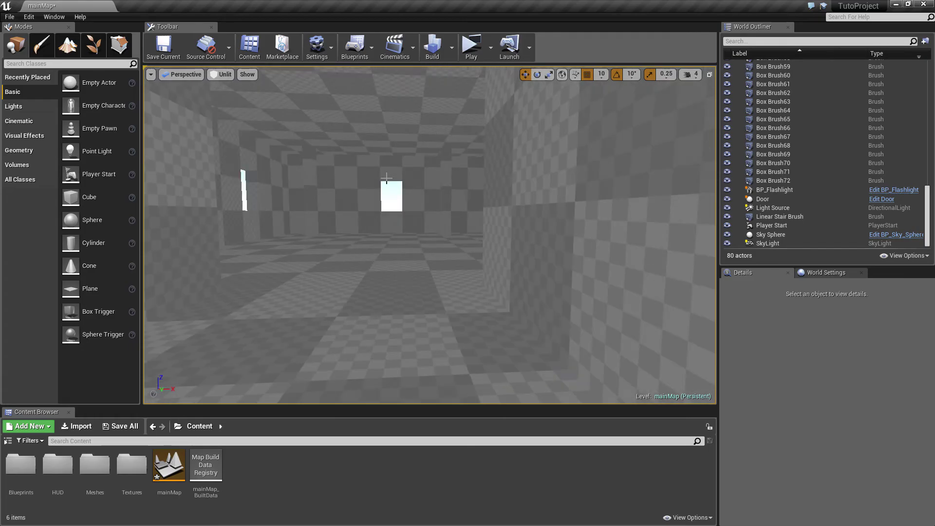
{"action": "key", "text": "Up"}
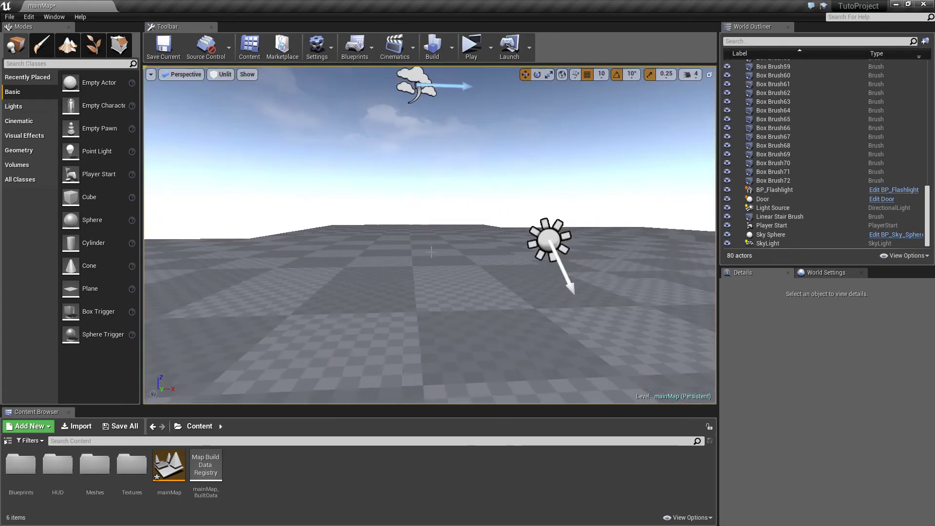
{"action": "key", "text": "Down"}
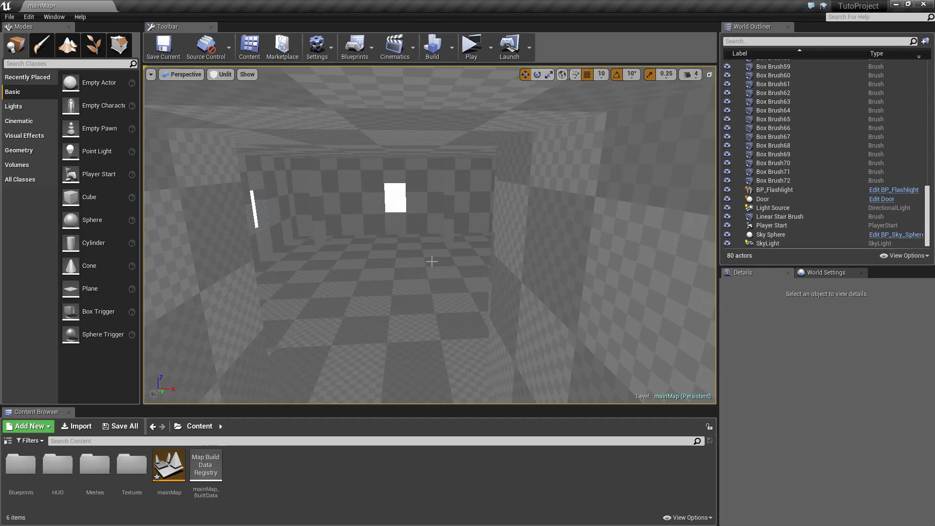
{"action": "mouse_move", "coordinate": [432, 261]}
{"action": "right_mouse_down"}
{"action": "mouse_move", "coordinate": [481, 243]}
{"action": "mouse_move", "coordinate": [339, 143]}
{"action": "right_mouse_up"}
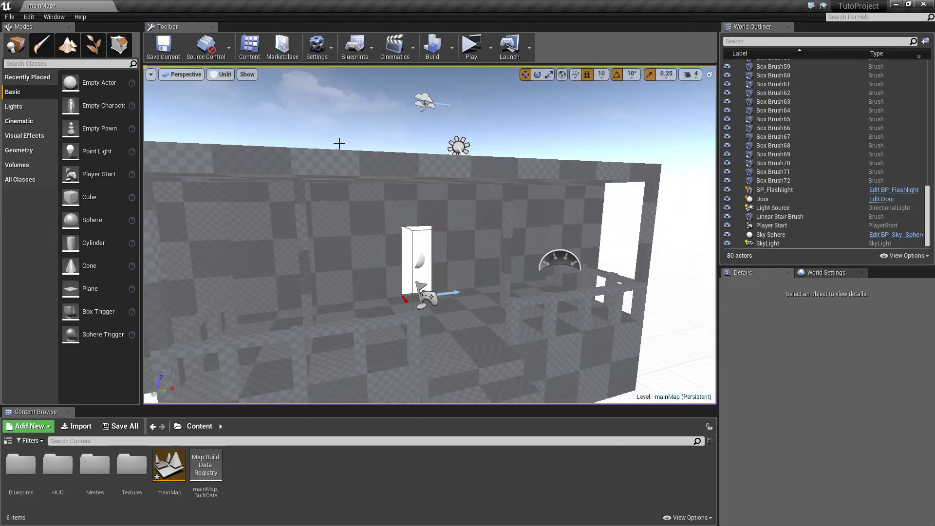
- Open the project's Textures folder from the Content Browser
{"action": "left_click", "coordinate": [224, 75]}
{"action": "left_click", "coordinate": [224, 74]}
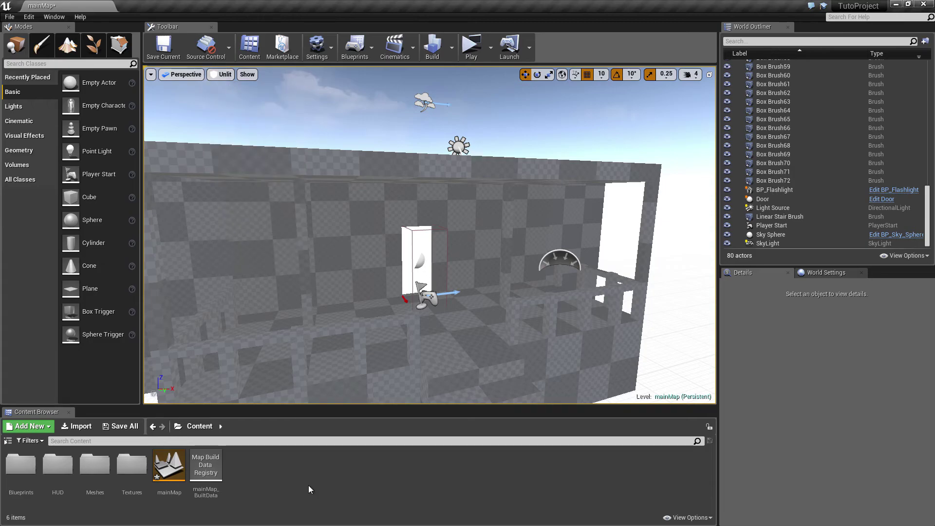
{"action": "double_click", "coordinate": [132, 465]}
- Check the CarrelageFloor, Crépi_Wall, OldWoodTexture and StoneTexture images in the Textures folder on disk
{"action": "key", "text": "super"}
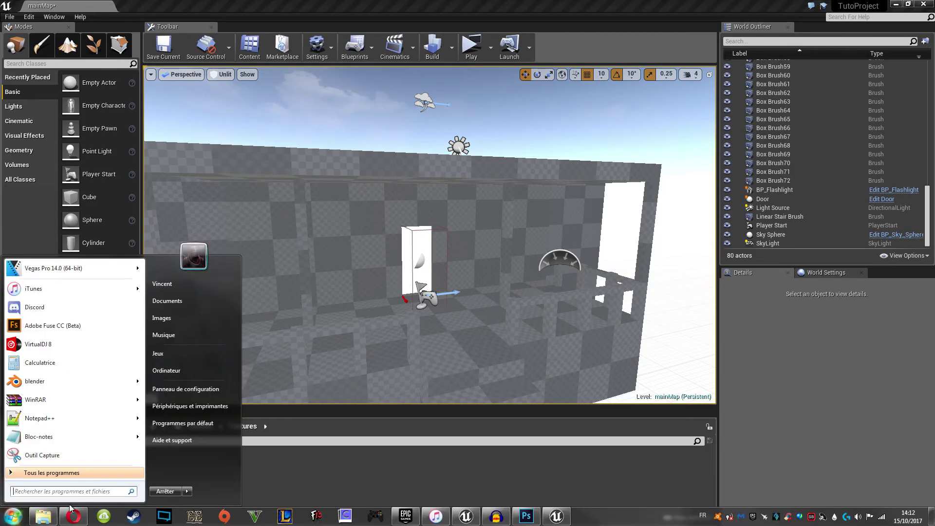
{"action": "left_click", "coordinate": [43, 516]}
{"action": "left_click_drag", "start_coordinate": [457, 418], "coordinate": [351, 139]}
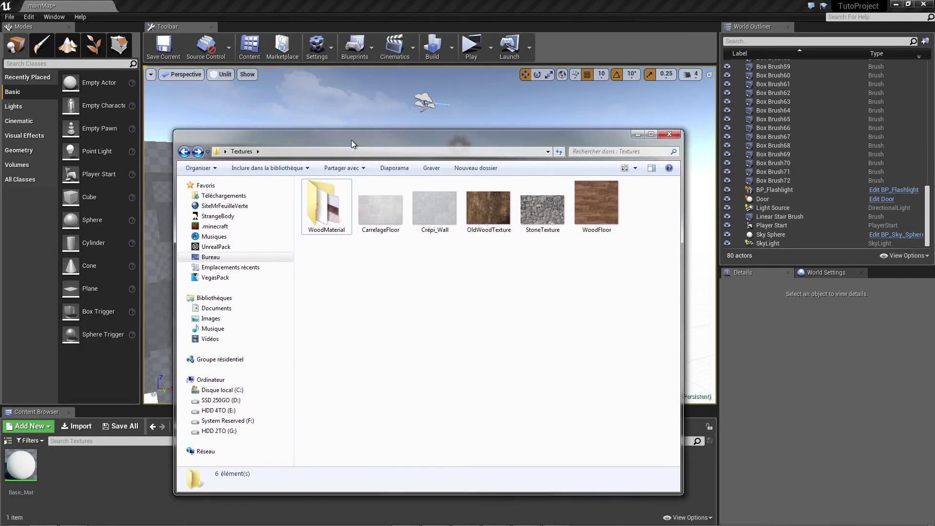
{"action": "left_click", "coordinate": [381, 220]}
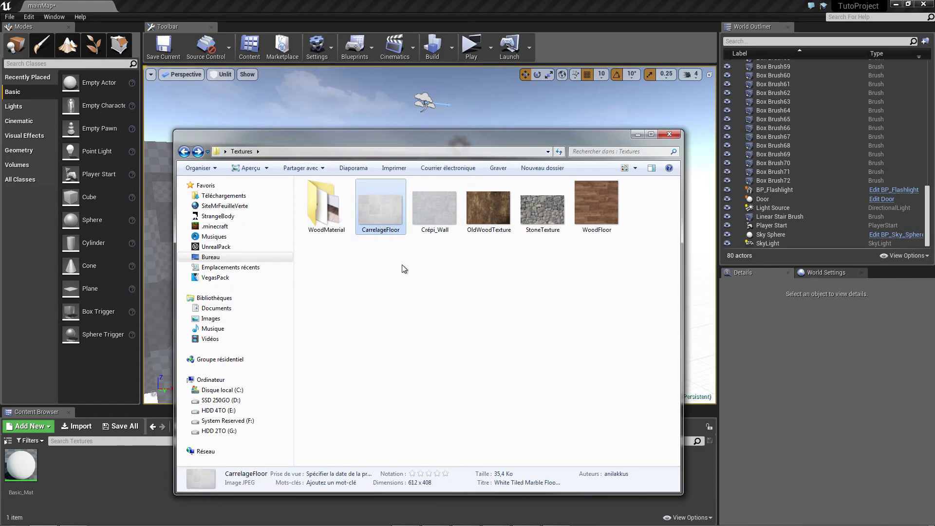
{"action": "key", "text": "Right"}
{"action": "key", "text": "Right"}
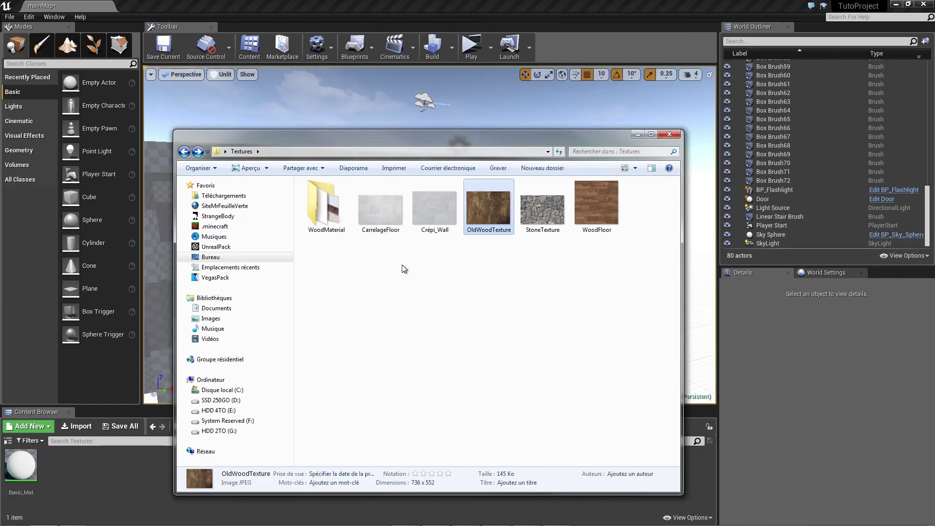
{"action": "key", "text": "Right"}
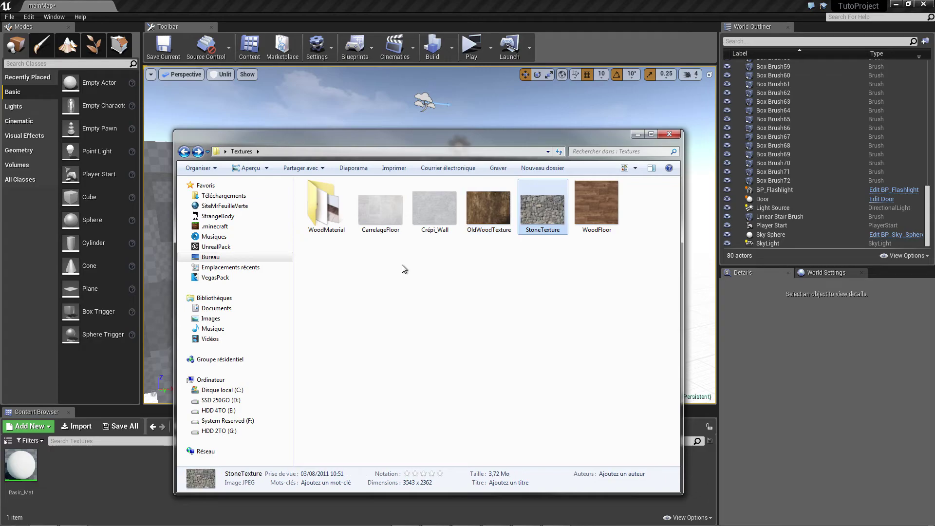
{"action": "key", "text": "Right"}
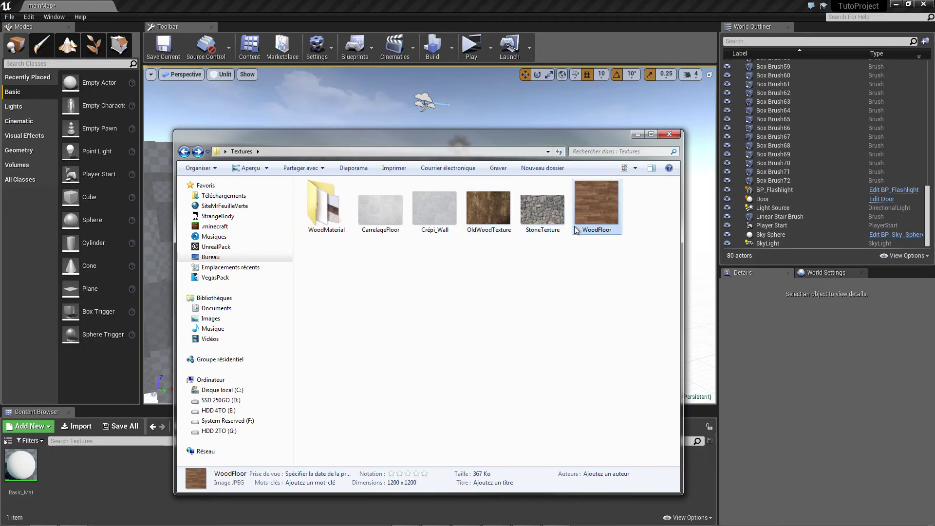
{"action": "left_click", "coordinate": [575, 292]}
{"action": "left_click_drag", "start_coordinate": [389, 134], "coordinate": [518, 136]}
- Add a new folder named WoodFloor_Texutre under Textures and open it
{"action": "left_click", "coordinate": [219, 243]}
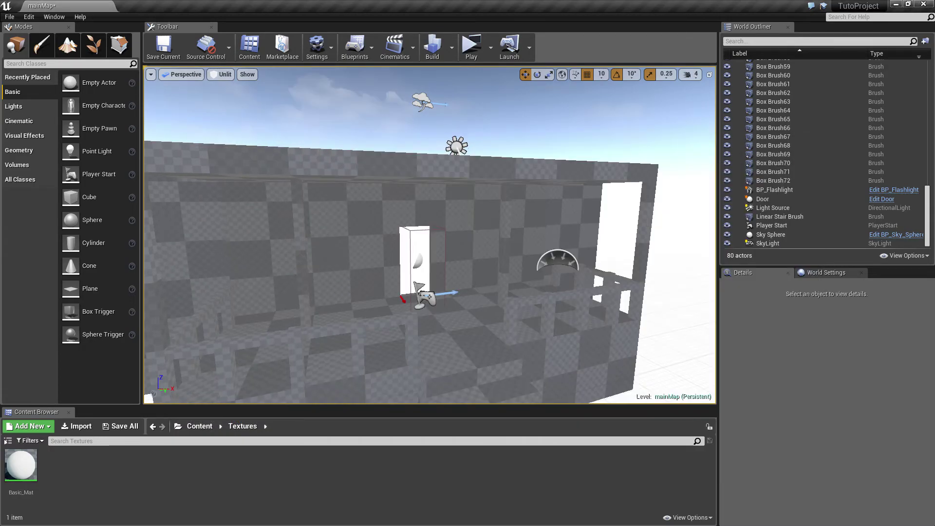
{"action": "left_click", "coordinate": [409, 165]}
{"action": "right_click_drag", "start_coordinate": [367, 267], "coordinate": [367, 292]}
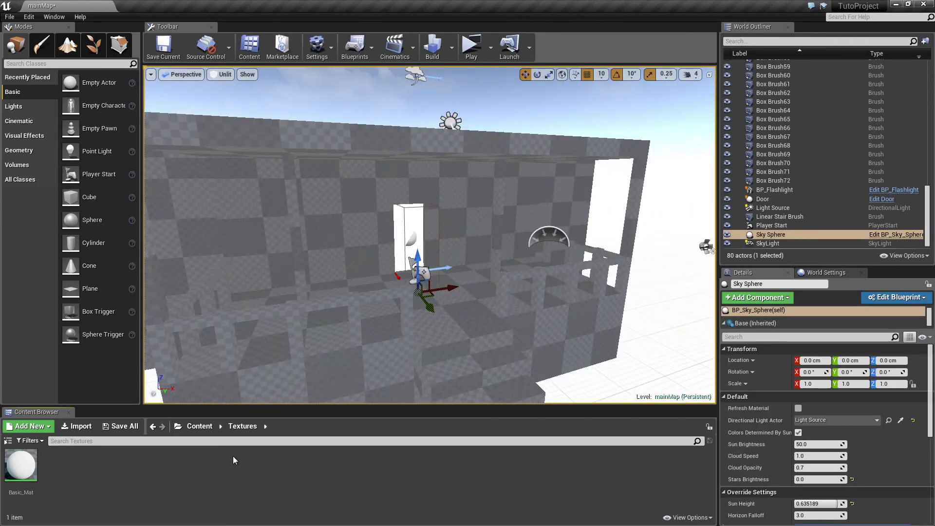
{"action": "right_click", "coordinate": [167, 456]}
{"action": "left_click", "coordinate": [211, 181]}
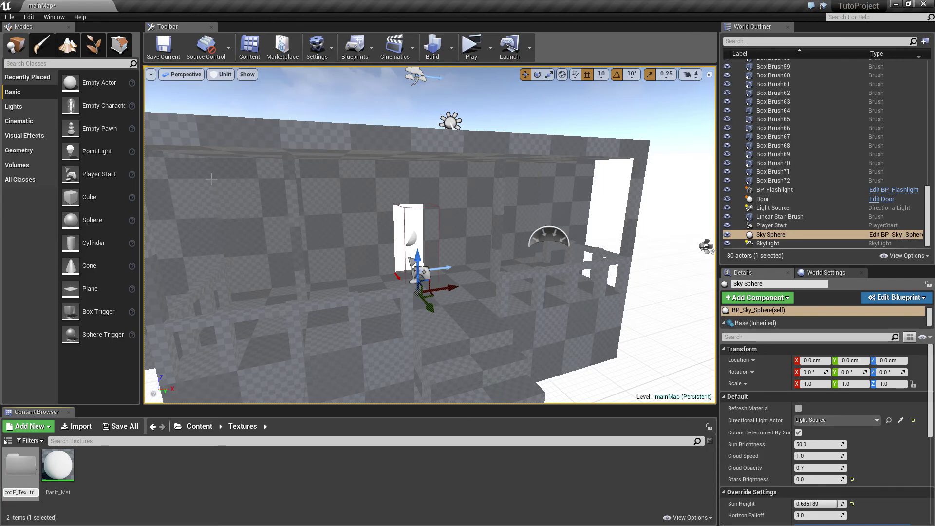
{"action": "key", "text": "Return"}
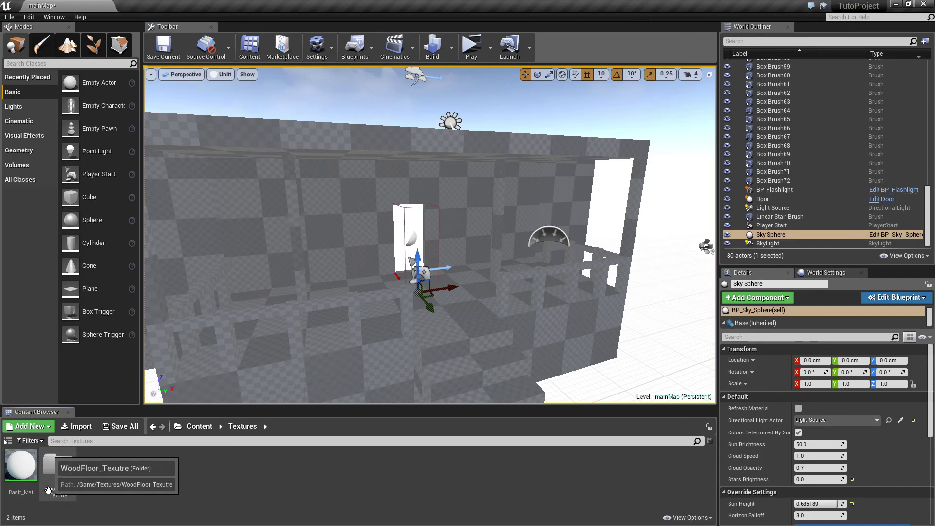
{"action": "double_click", "coordinate": [53, 467]}
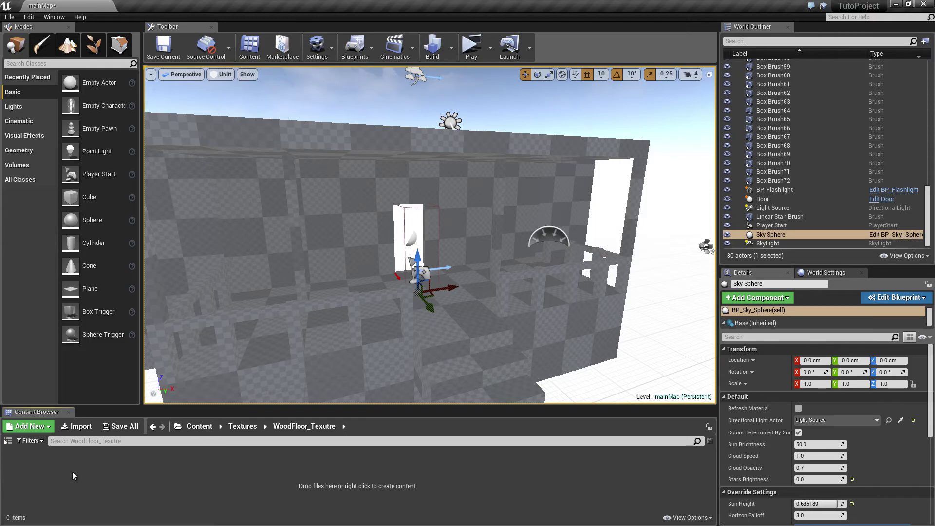
- Import the WoodFloor image from the Textures folder into WoodFloor_Texutre
{"action": "left_click", "coordinate": [82, 428]}
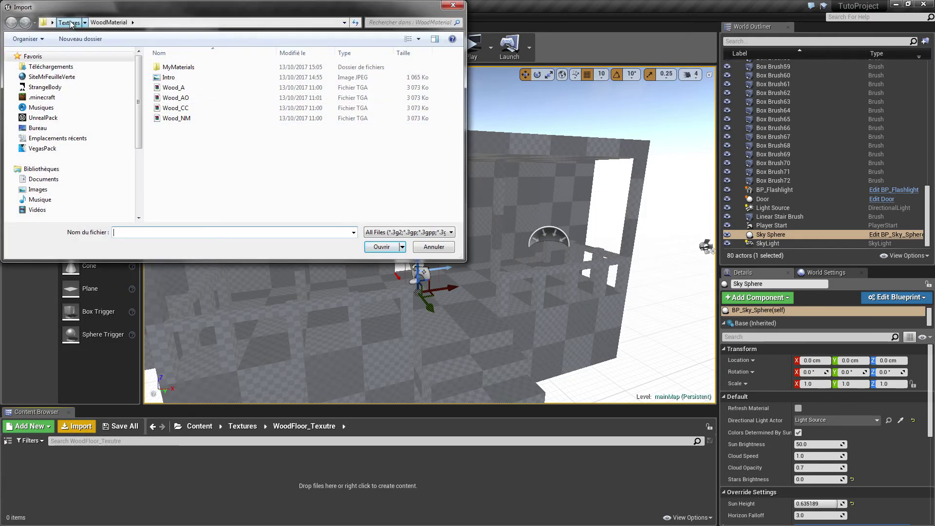
{"action": "left_click", "coordinate": [68, 22]}
{"action": "left_click_drag", "start_coordinate": [254, 13], "coordinate": [331, 133]}
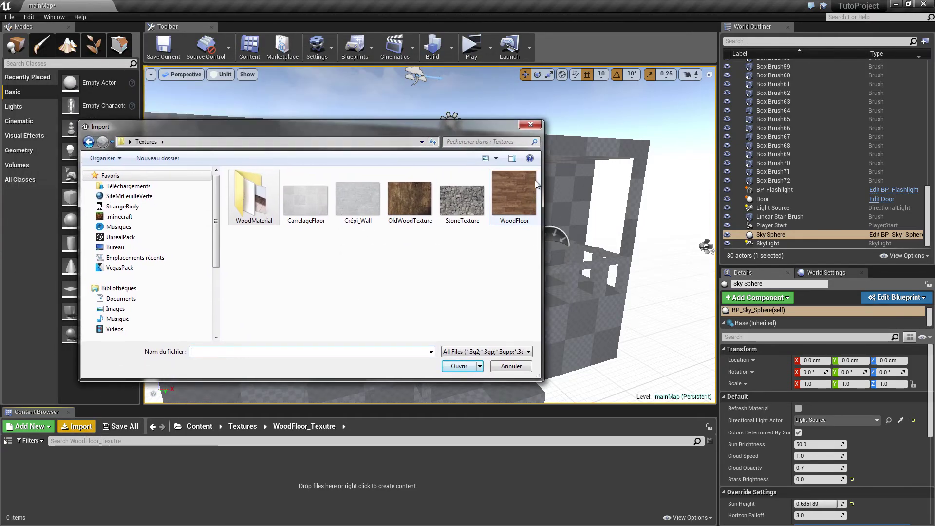
{"action": "left_click", "coordinate": [506, 195]}
{"action": "key", "text": "Return"}
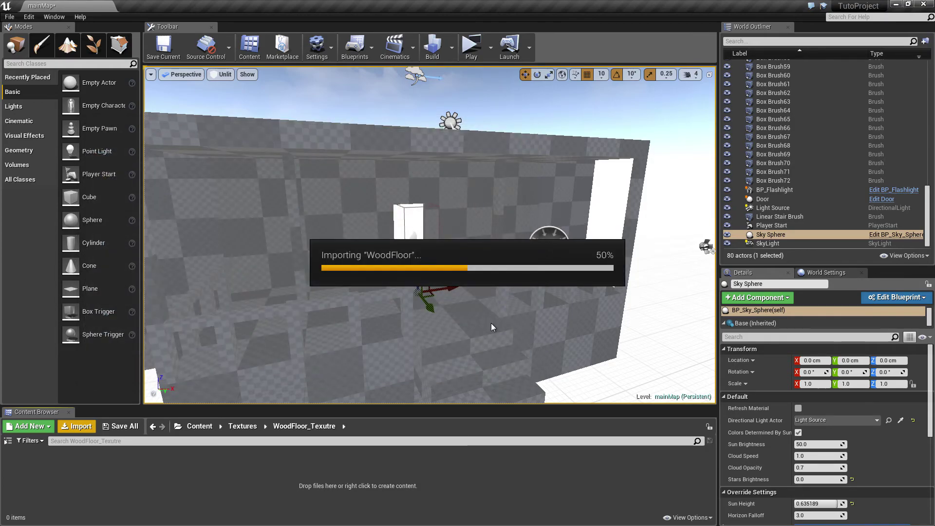
- Create a new material asset beside the imported texture
{"action": "right_click_drag", "start_coordinate": [489, 328], "coordinate": [421, 332]}
{"action": "right_click", "coordinate": [94, 472]}
{"action": "left_click", "coordinate": [131, 309]}
{"action": "type", "text": "Floor_Textur"}
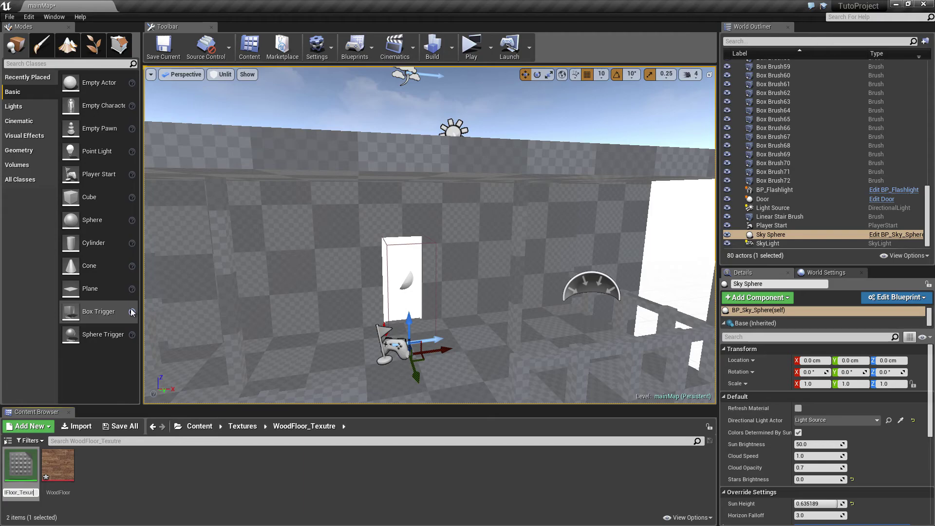
- Name the material WoodFloor_Texure and add the WoodFloor texture to its graph
{"action": "type", "text": "e"}
{"action": "key", "text": "Return"}
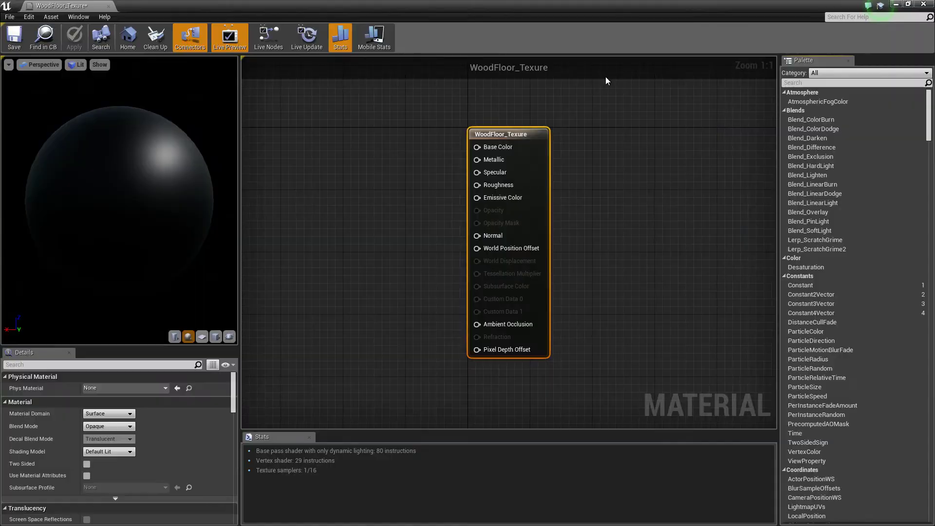
{"action": "left_click_drag", "start_coordinate": [606, 77], "coordinate": [533, 19]}
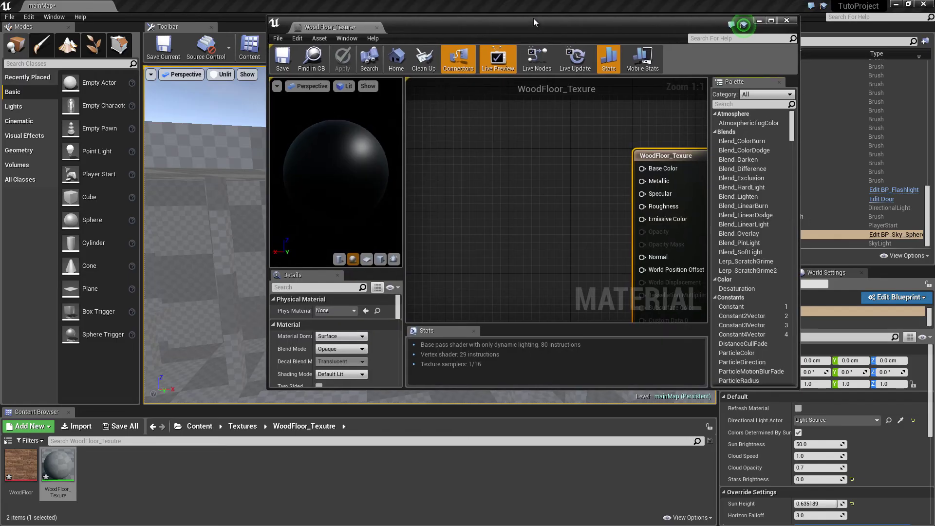
{"action": "left_click_drag", "start_coordinate": [21, 465], "coordinate": [506, 204]}
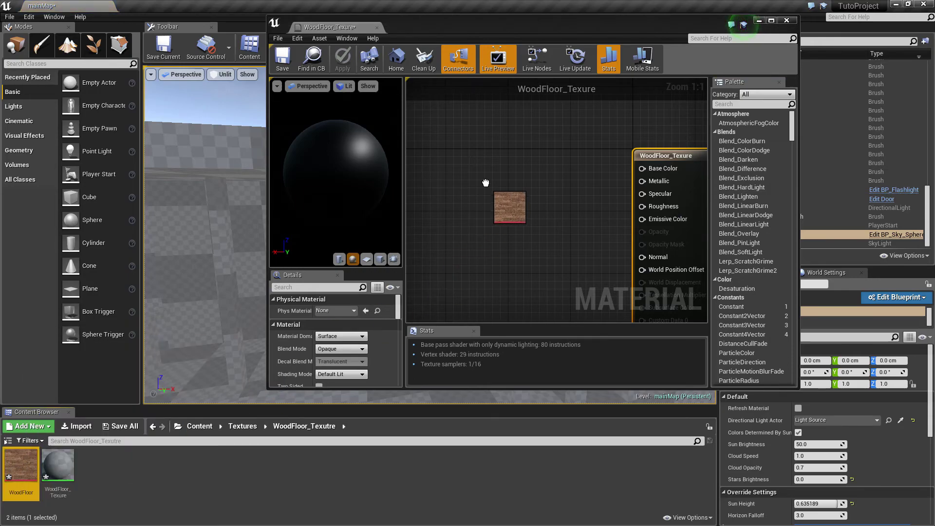
{"action": "double_click", "coordinate": [567, 35]}
- Connect the texture's RGB to Base Color, apply the changes and close the editor
{"action": "mouse_move", "coordinate": [360, 179]}
{"action": "left_mouse_down"}
{"action": "mouse_move", "coordinate": [368, 163]}
{"action": "mouse_move", "coordinate": [487, 146]}
{"action": "left_mouse_up"}
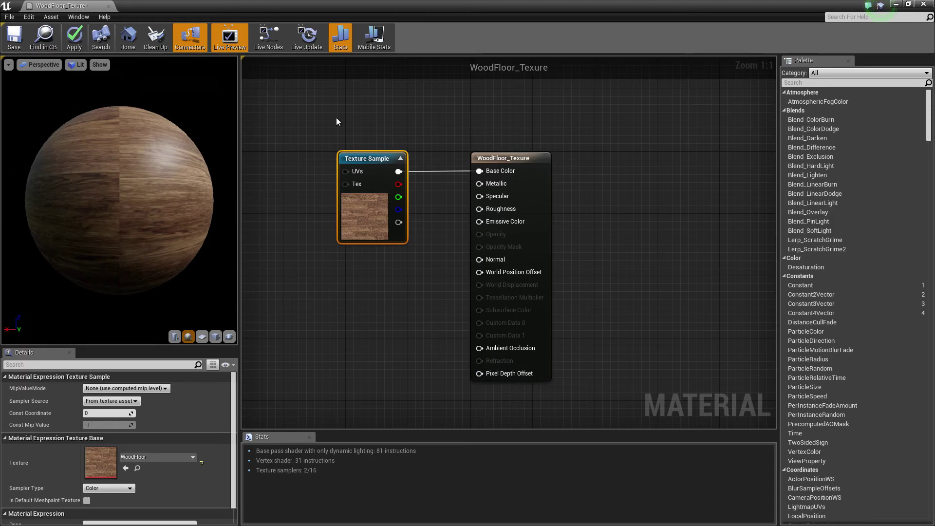
{"action": "left_click_drag", "start_coordinate": [2, 83], "coordinate": [59, 82]}
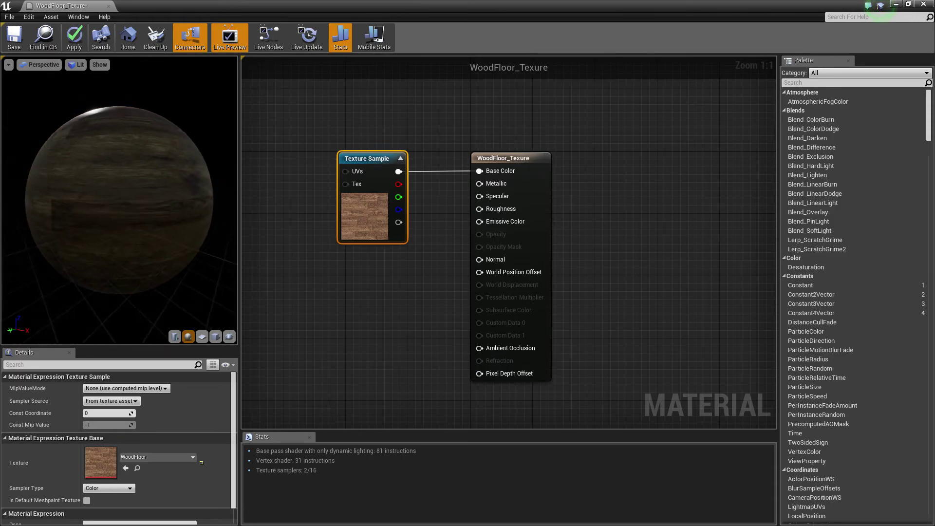
{"action": "left_click", "coordinate": [19, 41]}
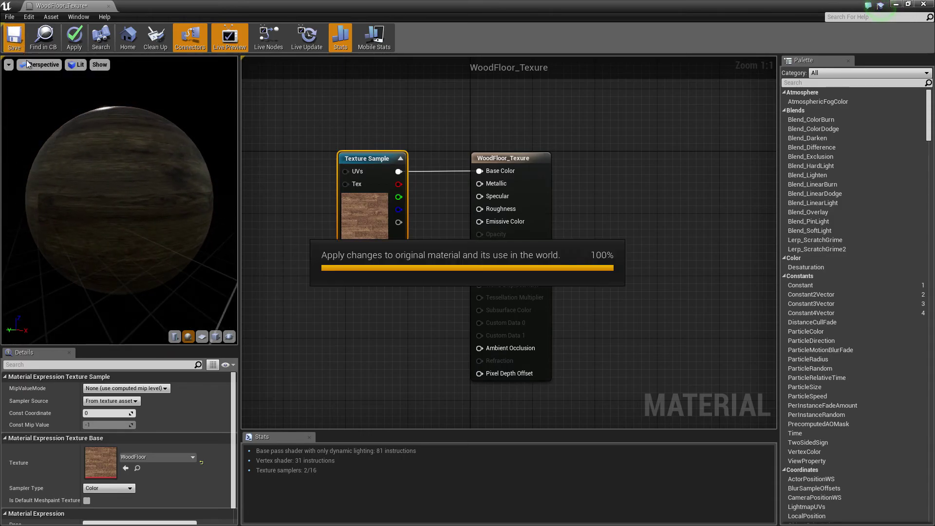
{"action": "left_click", "coordinate": [921, 4]}
{"action": "right_click_drag", "start_coordinate": [522, 206], "coordinate": [496, 214]}
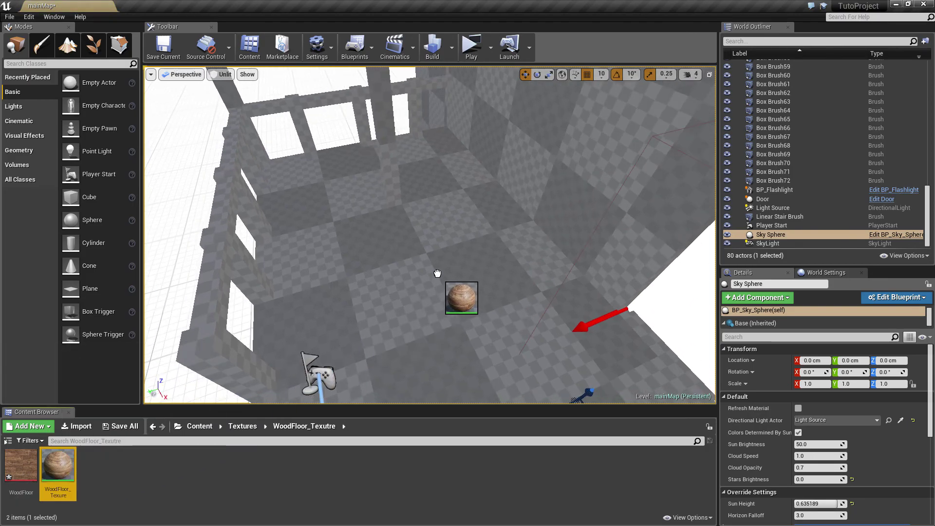
- Apply the WoodFloor_Texure material to the room floor
{"action": "left_click_drag", "start_coordinate": [54, 473], "coordinate": [439, 273]}
{"action": "key", "text": "f"}
{"action": "mouse_move", "coordinate": [440, 244]}
{"action": "right_mouse_down"}
{"action": "mouse_move", "coordinate": [420, 287]}
{"action": "mouse_move", "coordinate": [463, 266]}
{"action": "mouse_move", "coordinate": [498, 200]}
{"action": "mouse_move", "coordinate": [479, 159]}
{"action": "right_mouse_up"}
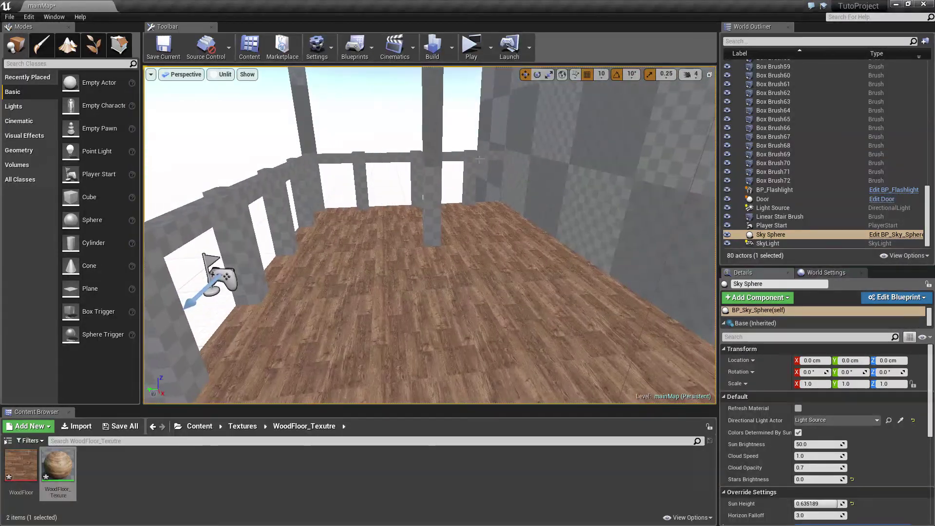
- Switch the viewport to Lit and test the floor in a standalone play preview
{"action": "left_click", "coordinate": [225, 75]}
{"action": "left_click", "coordinate": [236, 92]}
{"action": "right_click_drag", "start_coordinate": [327, 150], "coordinate": [351, 146]}
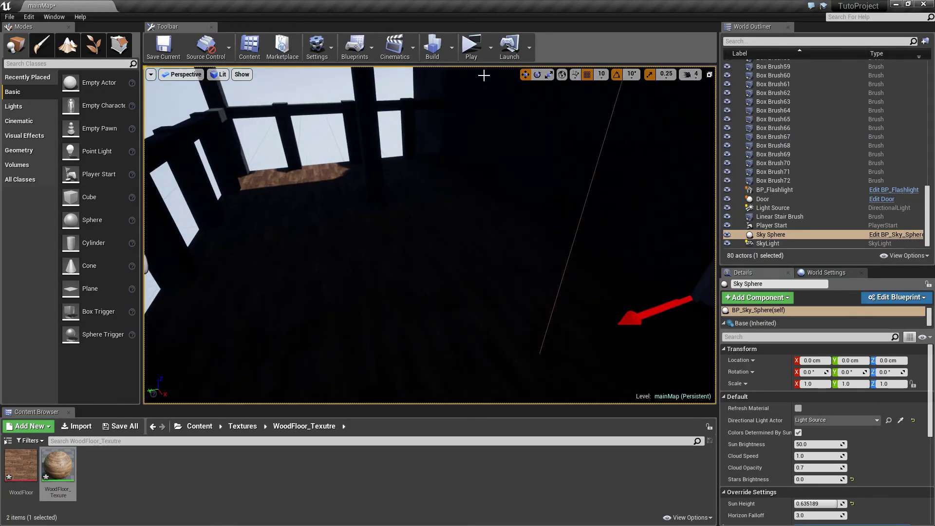
{"action": "left_click", "coordinate": [481, 45]}
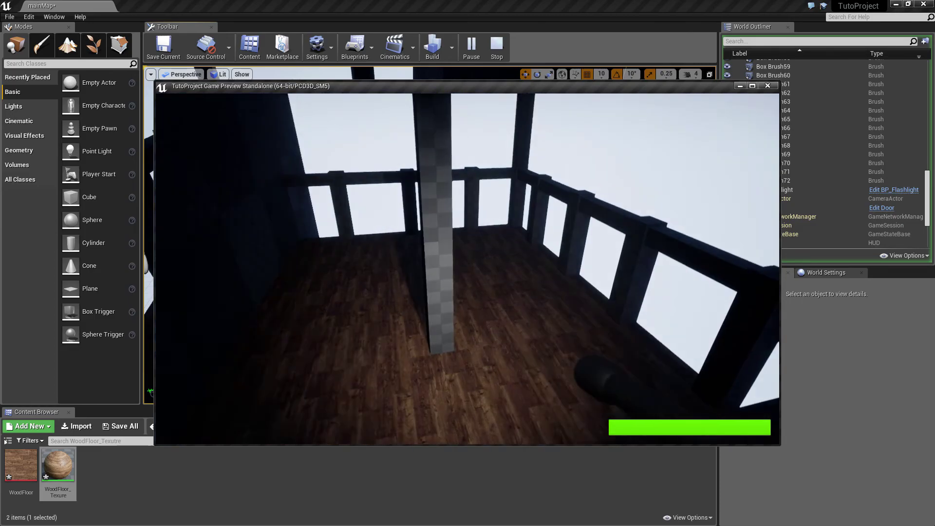
{"action": "key", "text": "Escape"}
{"action": "right_click_drag", "start_coordinate": [622, 359], "coordinate": [553, 278]}
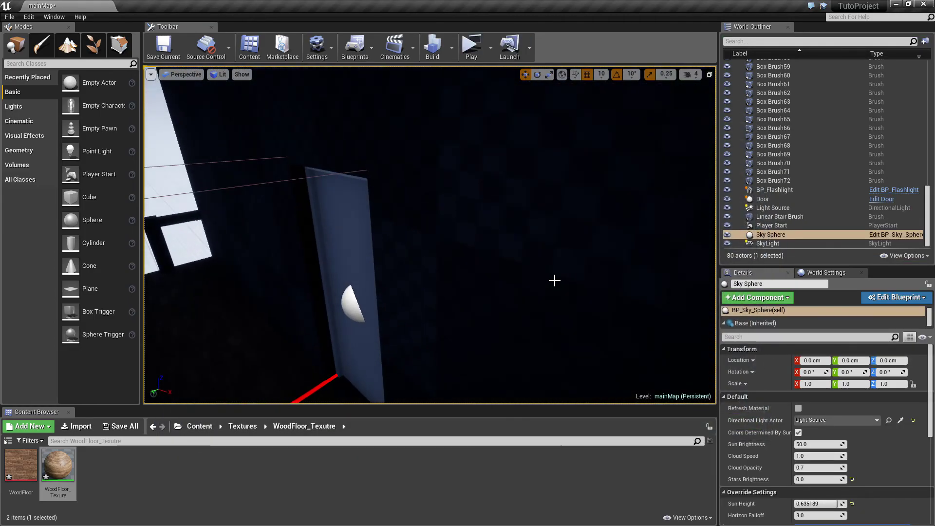
- Return to Unlit view and apply the wood material to another floor section
{"action": "left_click", "coordinate": [220, 74]}
{"action": "left_click", "coordinate": [229, 105]}
{"action": "right_click_drag", "start_coordinate": [340, 219], "coordinate": [359, 233]}
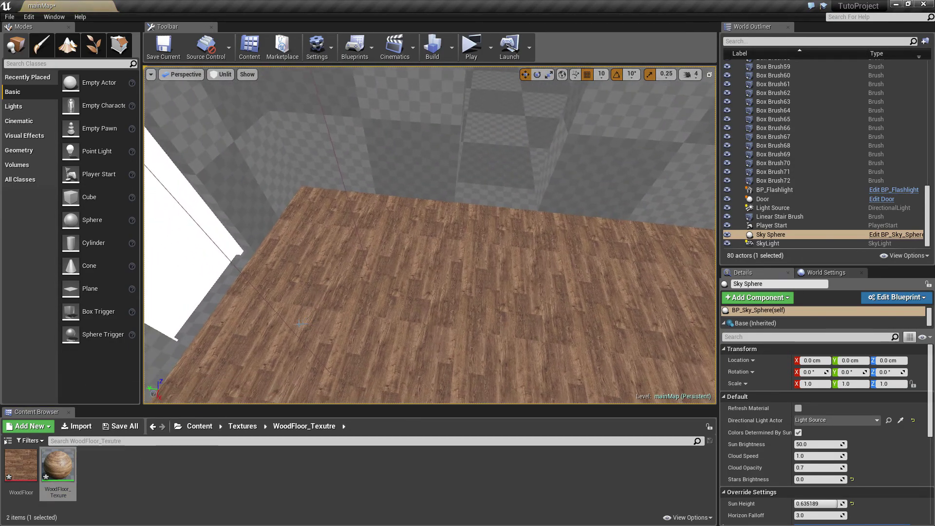
{"action": "left_click_drag", "start_coordinate": [57, 469], "coordinate": [272, 313]}
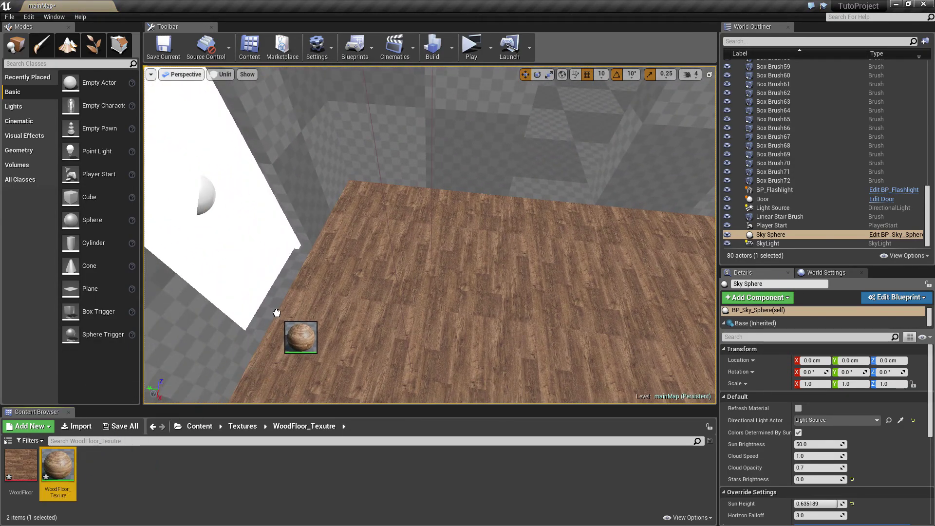
{"action": "mouse_move", "coordinate": [271, 313]}
{"action": "right_mouse_down"}
{"action": "mouse_move", "coordinate": [377, 315]}
{"action": "mouse_move", "coordinate": [399, 355]}
{"action": "right_mouse_up"}
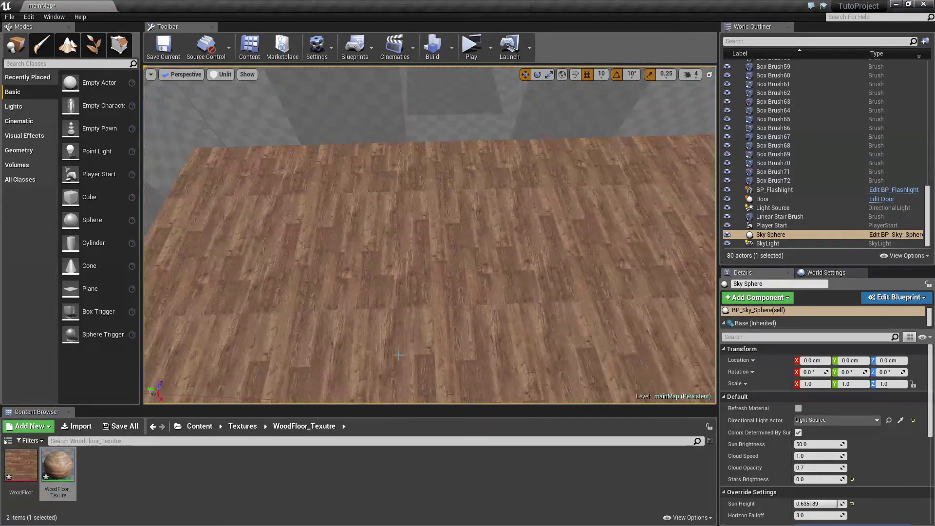
- Apply the wood material to further brushes, including Box Brush39, Box Brush47 and Box Brush66
{"action": "left_click", "coordinate": [490, 285]}
{"action": "right_click_drag", "start_coordinate": [490, 285], "coordinate": [455, 251]}
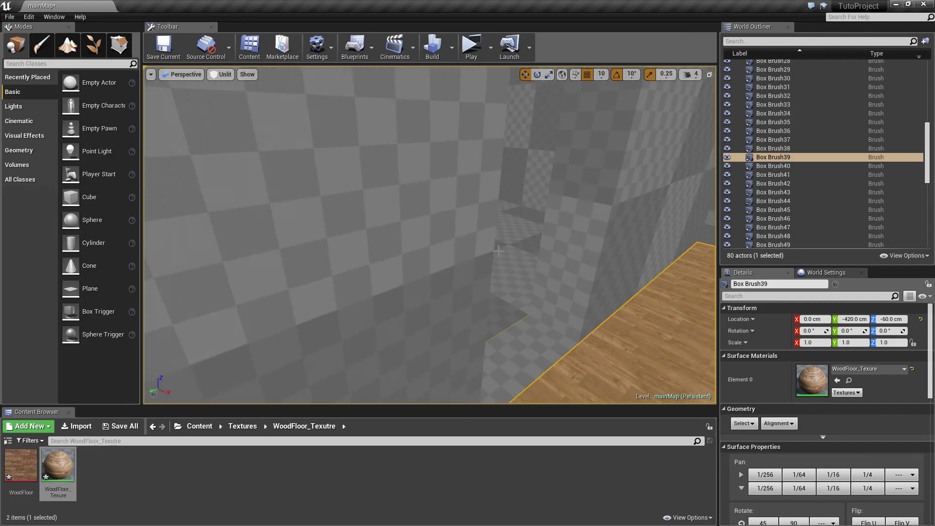
{"action": "left_click", "coordinate": [281, 383]}
{"action": "right_click_drag", "start_coordinate": [281, 383], "coordinate": [281, 382]}
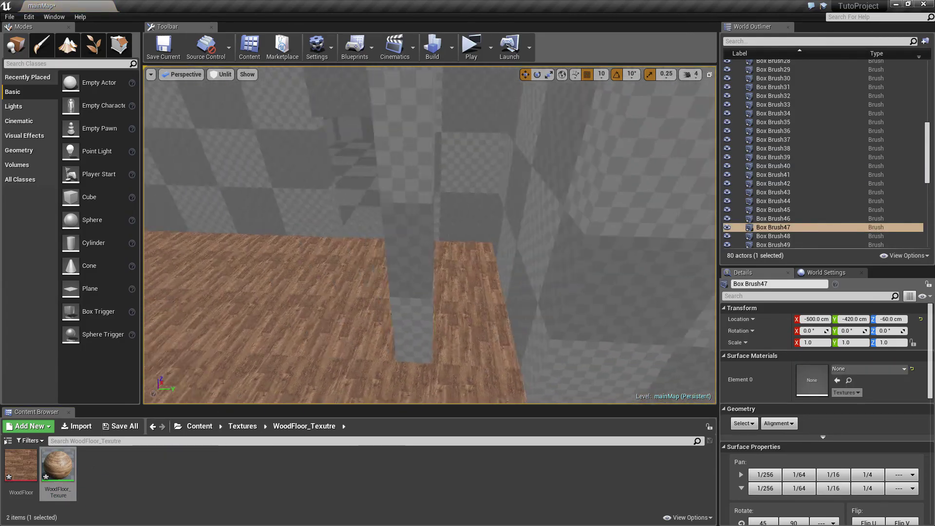
{"action": "left_click_drag", "start_coordinate": [56, 459], "coordinate": [397, 214]}
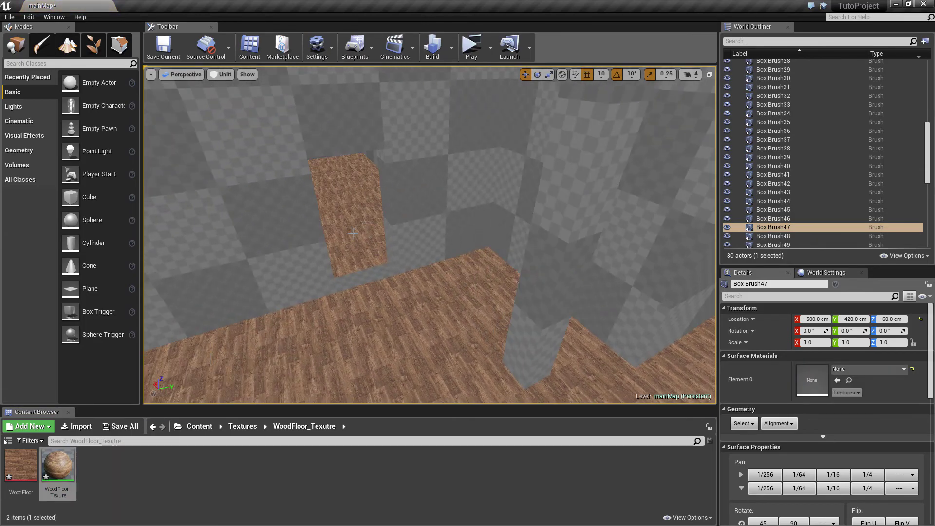
{"action": "left_click_drag", "start_coordinate": [370, 279], "coordinate": [370, 278]}
{"action": "mouse_move", "coordinate": [370, 278]}
{"action": "right_mouse_down"}
{"action": "mouse_move", "coordinate": [392, 300]}
{"action": "mouse_move", "coordinate": [458, 298]}
{"action": "right_mouse_up"}
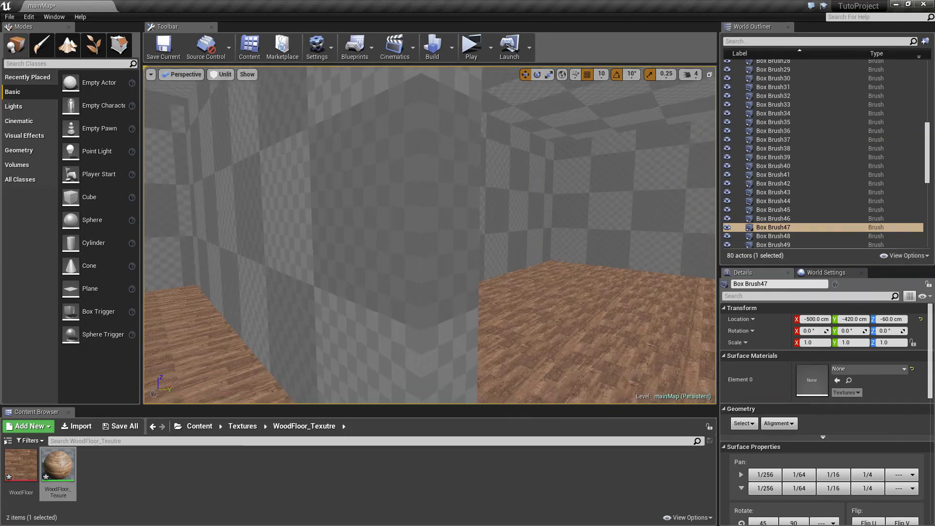
{"action": "left_click", "coordinate": [402, 329]}
{"action": "mouse_move", "coordinate": [402, 330]}
{"action": "right_mouse_down"}
{"action": "mouse_move", "coordinate": [513, 312]}
{"action": "mouse_move", "coordinate": [536, 202]}
{"action": "right_mouse_up"}
- Select the floor brushes Box Brush68 and Box Brush66 and scroll to their details
{"action": "right_click", "coordinate": [536, 201]}
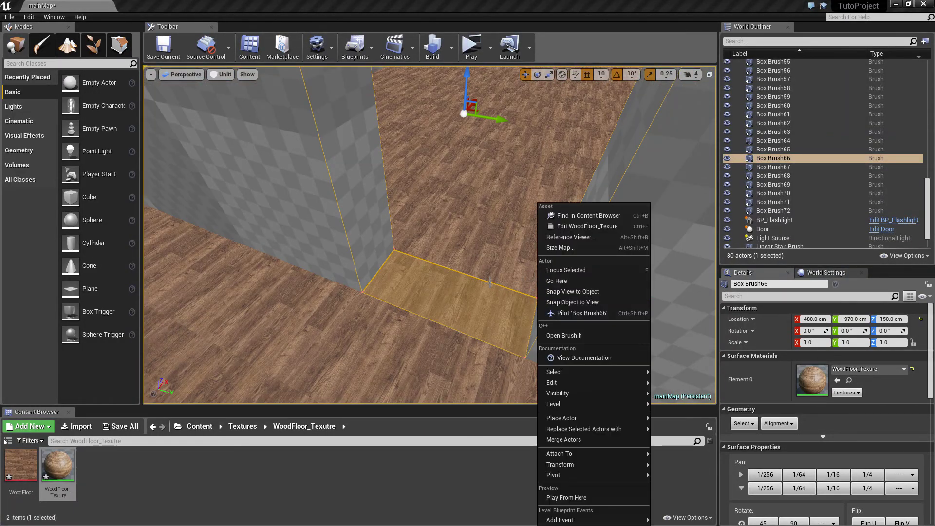
{"action": "left_click", "coordinate": [504, 290]}
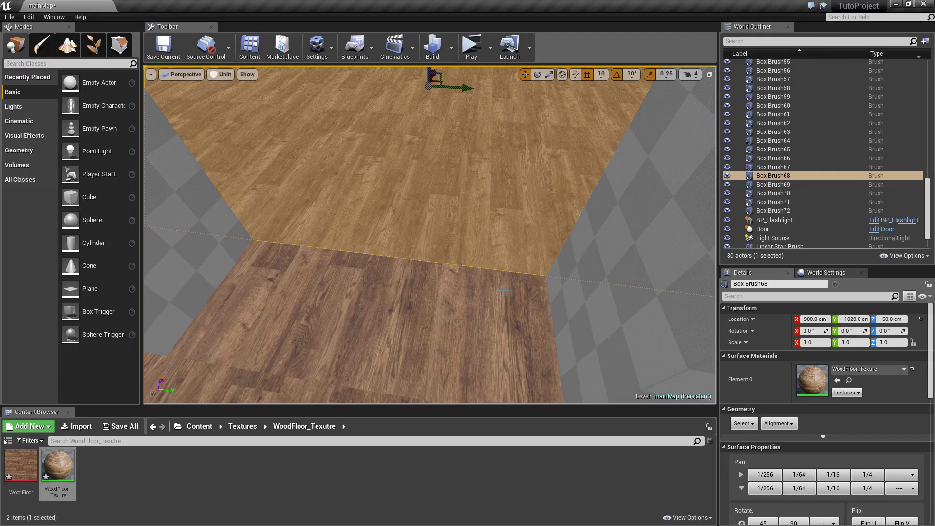
{"action": "left_click", "coordinate": [464, 309]}
{"action": "scroll", "coordinate": [796, 387], "scroll_direction": "down", "scroll_amount": 2}
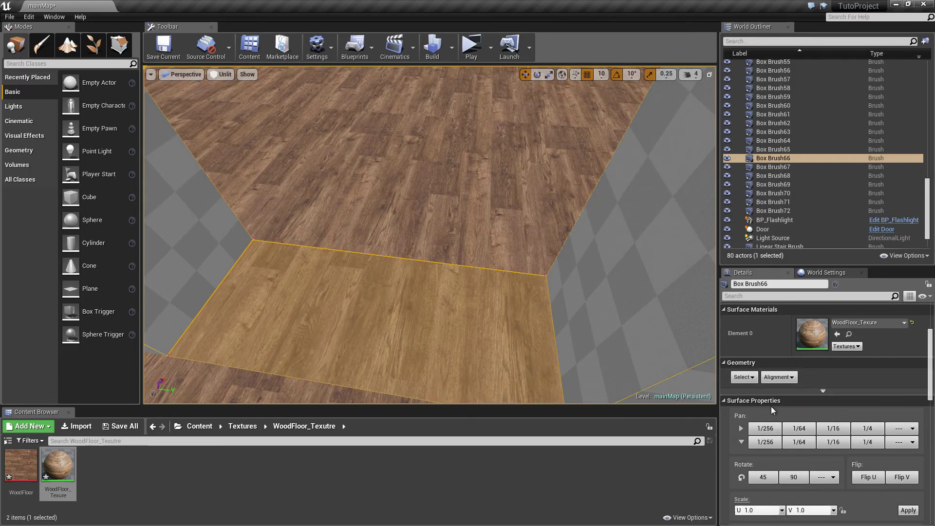
- Shift the floor texture alignment along U and V to line up the wood
{"action": "left_click", "coordinate": [765, 429]}
{"action": "scroll", "coordinate": [497, 337], "scroll_direction": "down", "scroll_amount": 3}
{"action": "scroll", "coordinate": [496, 337], "scroll_direction": "down", "scroll_amount": 3}
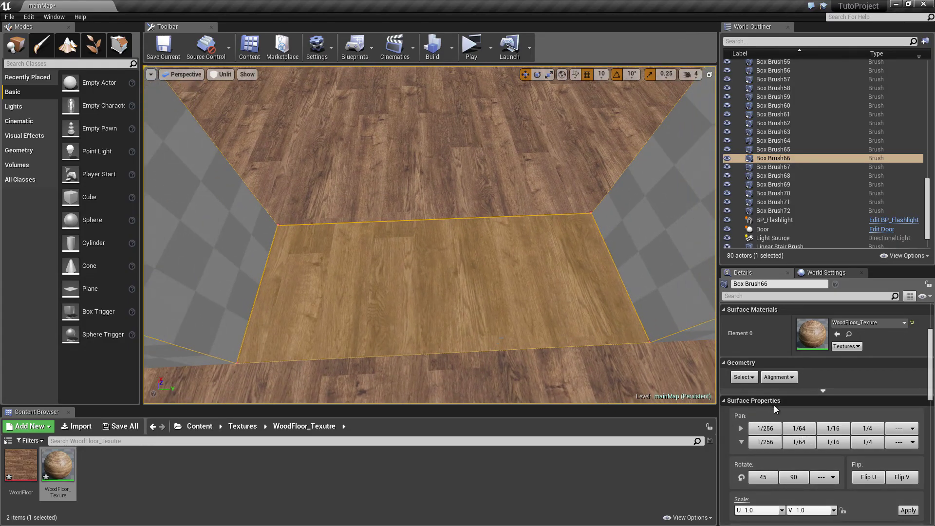
{"action": "left_click", "coordinate": [798, 429]}
{"action": "left_click", "coordinate": [799, 429]}
{"action": "left_click", "coordinate": [799, 430]}
{"action": "left_click", "coordinate": [799, 430]}
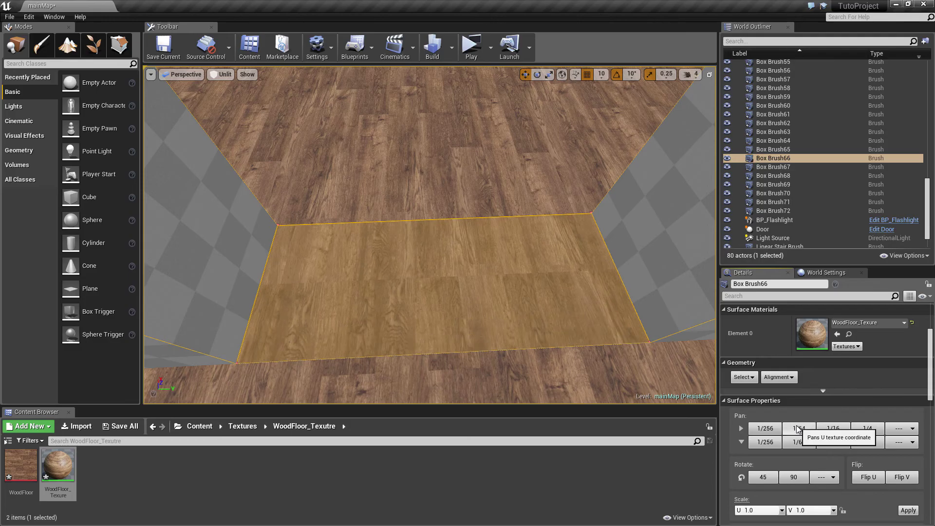
{"action": "left_click", "coordinate": [798, 429]}
{"action": "left_click", "coordinate": [797, 430]}
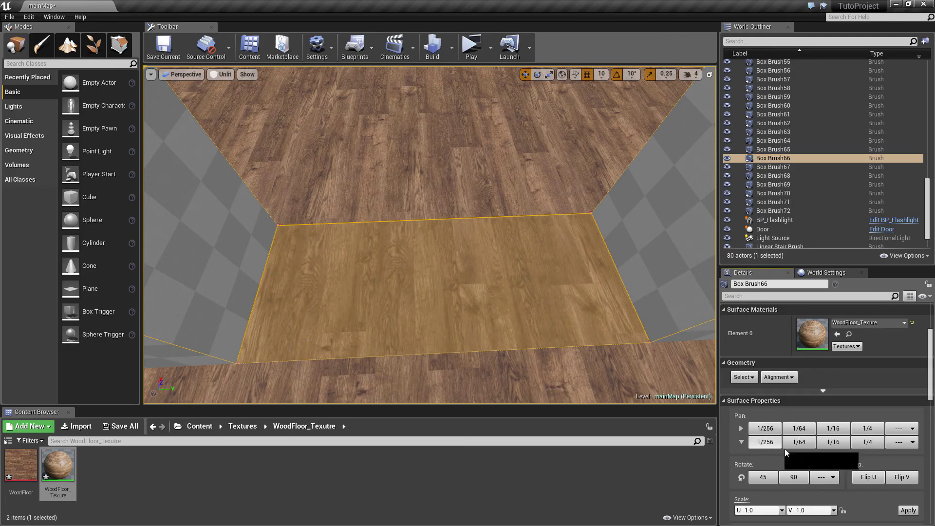
{"action": "left_click", "coordinate": [803, 446]}
{"action": "left_click", "coordinate": [803, 447]}
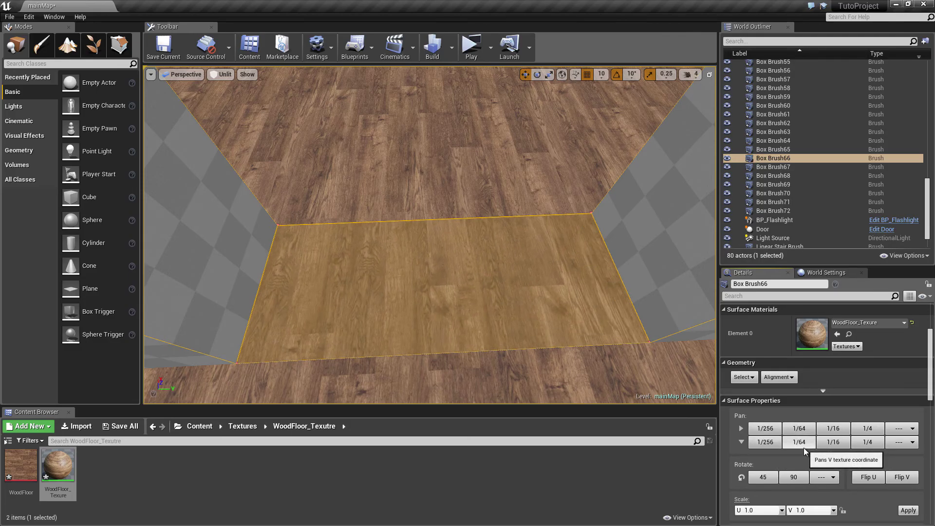
- Reselect Box Brush68 and Box Brush66 and look down the wood-floored corridor
{"action": "left_click", "coordinate": [482, 148]}
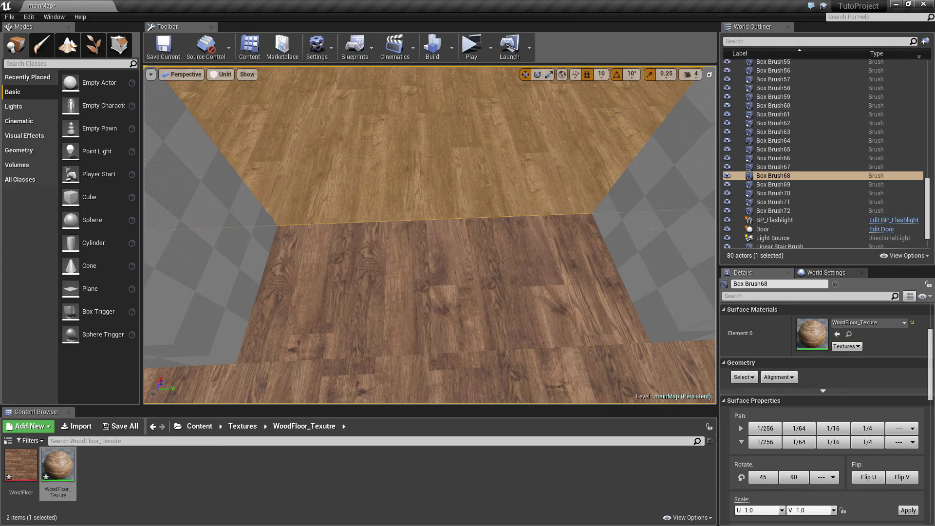
{"action": "left_click", "coordinate": [540, 286]}
{"action": "left_click", "coordinate": [760, 446]}
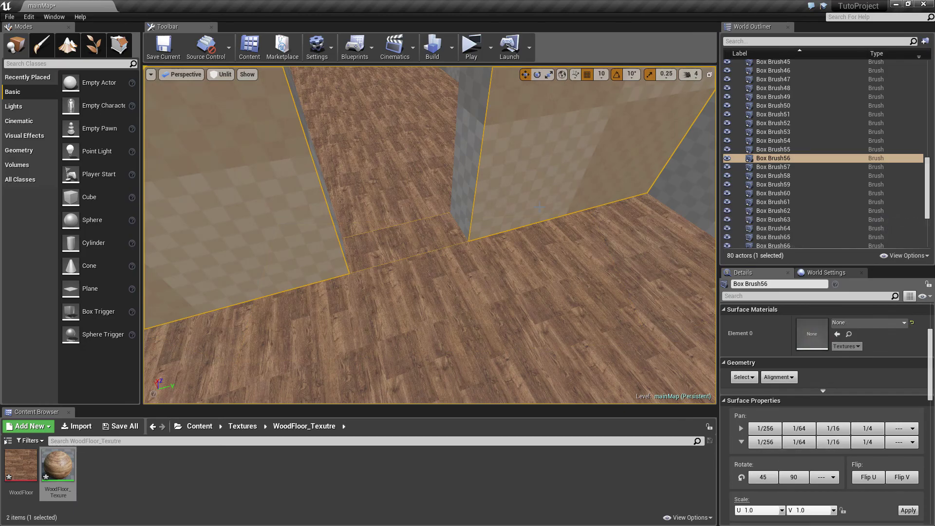
{"action": "mouse_move", "coordinate": [588, 223]}
{"action": "right_mouse_down"}
{"action": "mouse_move", "coordinate": [339, 237]}
{"action": "mouse_move", "coordinate": [379, 239]}
{"action": "right_mouse_up"}
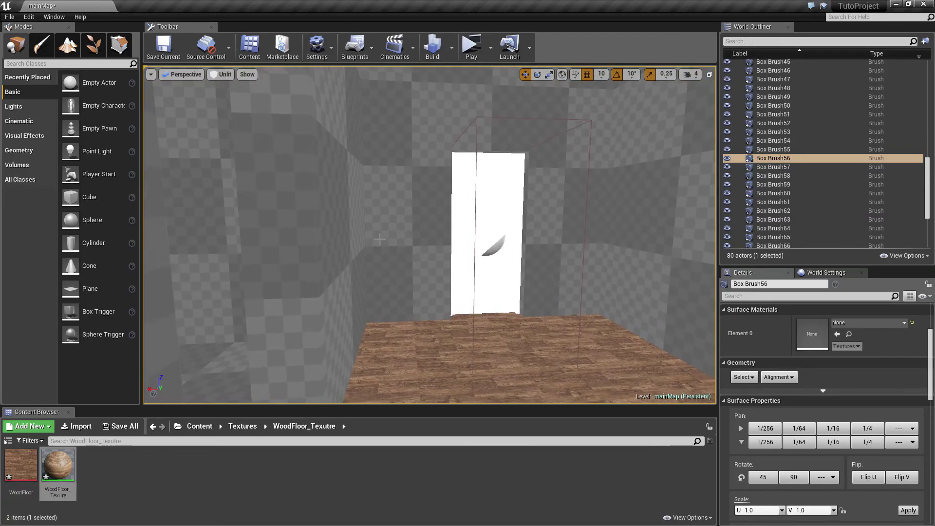
{"action": "left_click", "coordinate": [466, 516]}
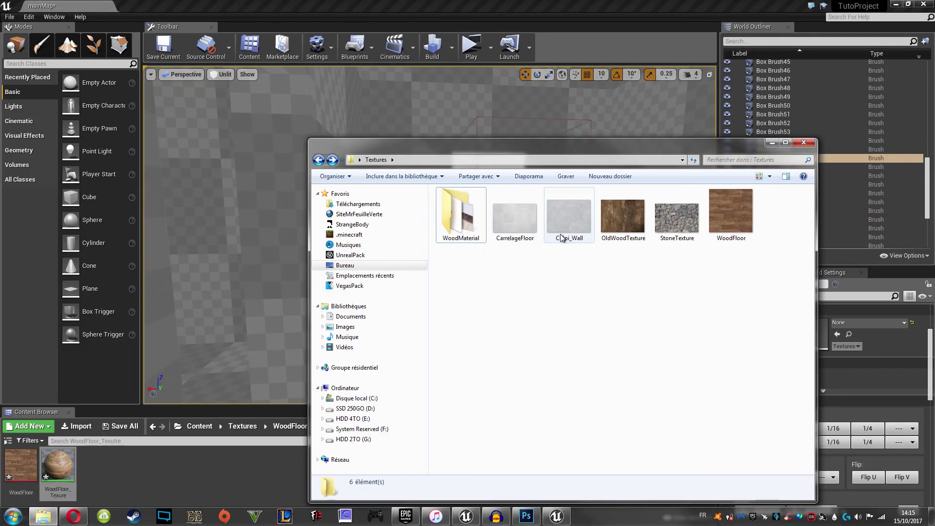
{"action": "left_click", "coordinate": [580, 212]}
{"action": "left_click", "coordinate": [663, 214]}
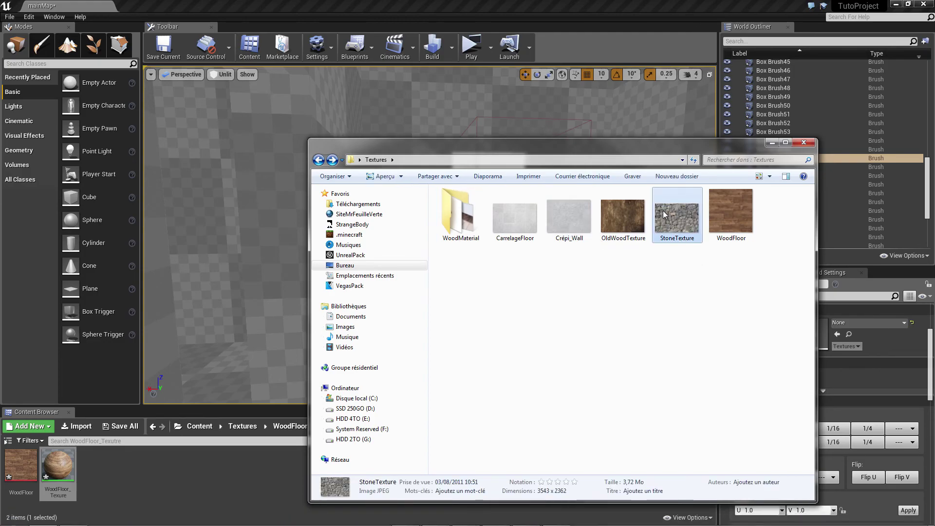
{"action": "left_click", "coordinate": [619, 210]}
{"action": "left_click_drag", "start_coordinate": [626, 144], "coordinate": [633, 182]}
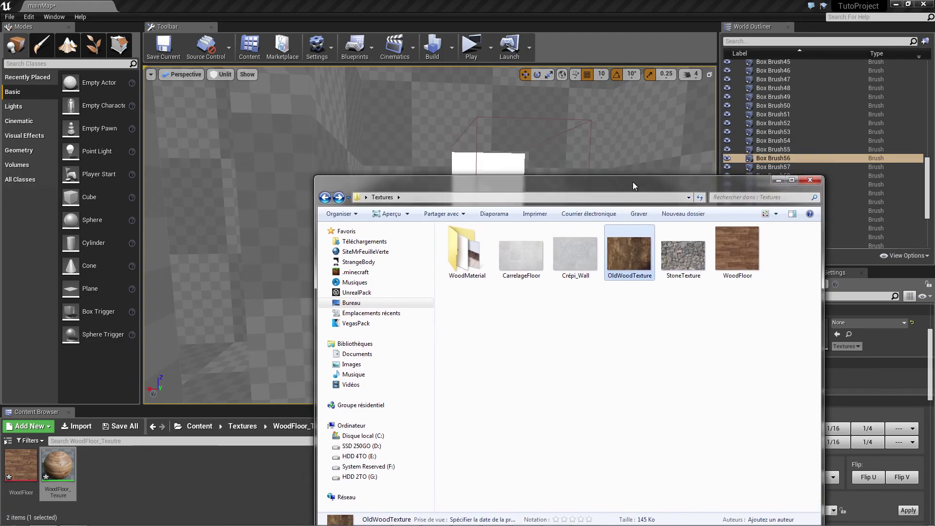
{"action": "right_click_drag", "start_coordinate": [579, 157], "coordinate": [355, 350]}
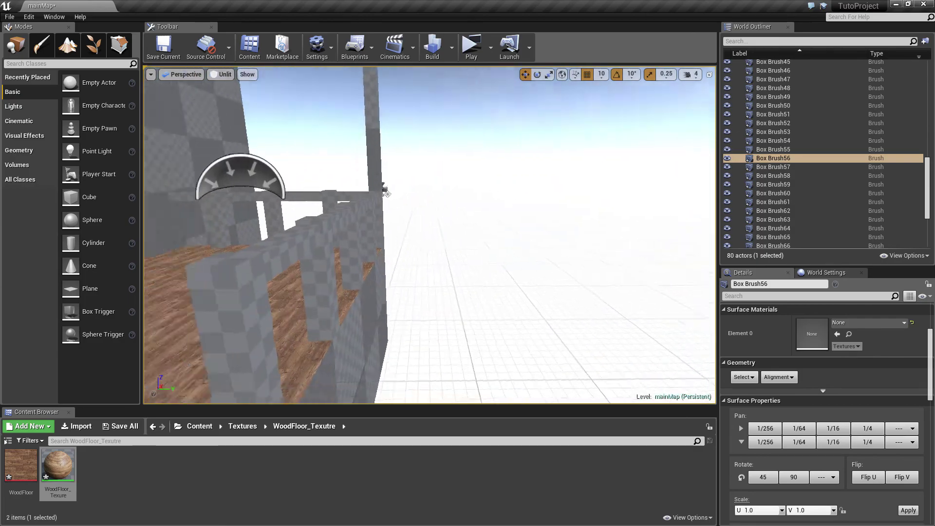
- Make an OldWood_Texture folder under Textures and import OldWoodTexture into it
{"action": "right_click", "coordinate": [182, 465]}
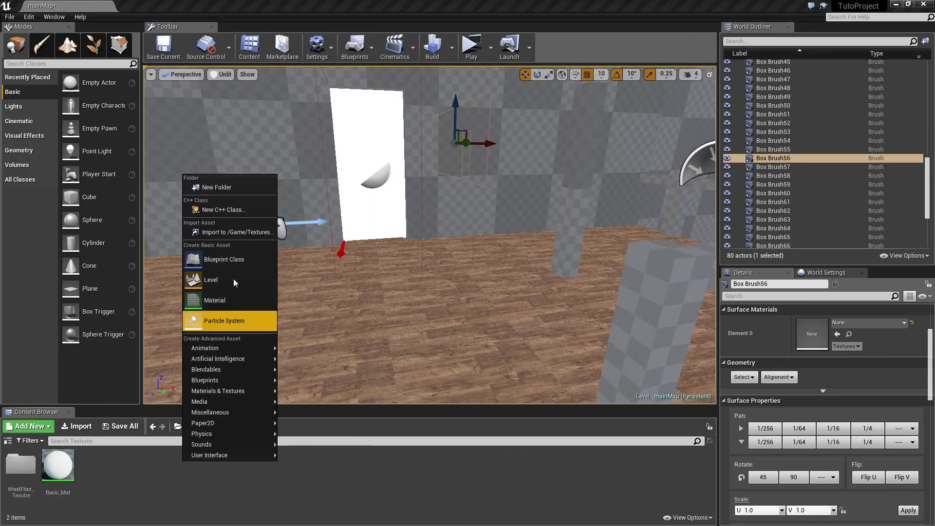
{"action": "left_click", "coordinate": [217, 188]}
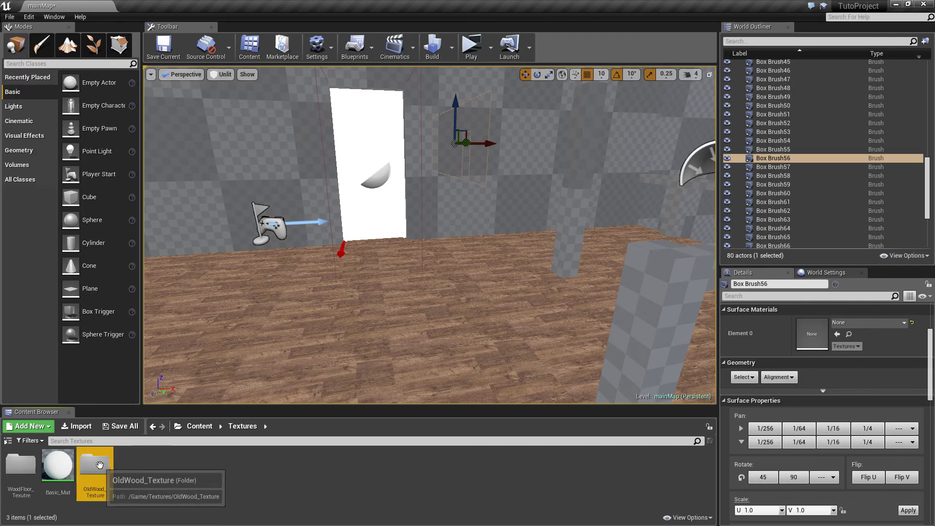
{"action": "left_click", "coordinate": [85, 426]}
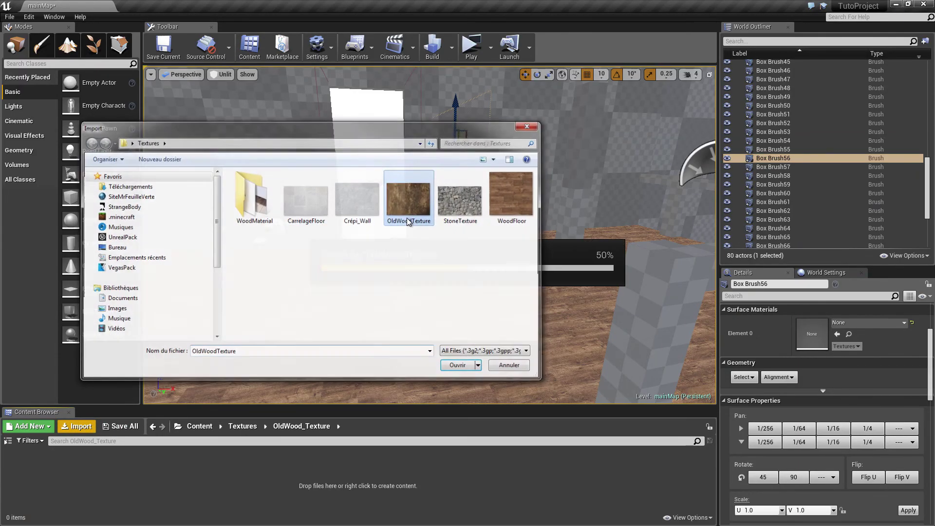
{"action": "double_click", "coordinate": [406, 218]}
- Create the OldWood_Texture material and place the OldWoodTexture image in its graph
{"action": "right_click", "coordinate": [21, 464]}
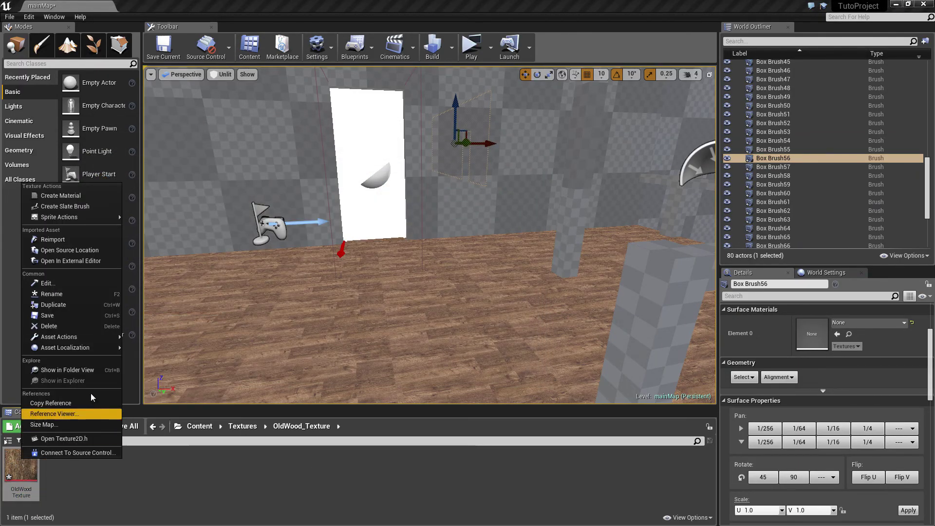
{"action": "left_click", "coordinate": [122, 460]}
{"action": "right_click", "coordinate": [122, 460]}
{"action": "left_click", "coordinate": [173, 315]}
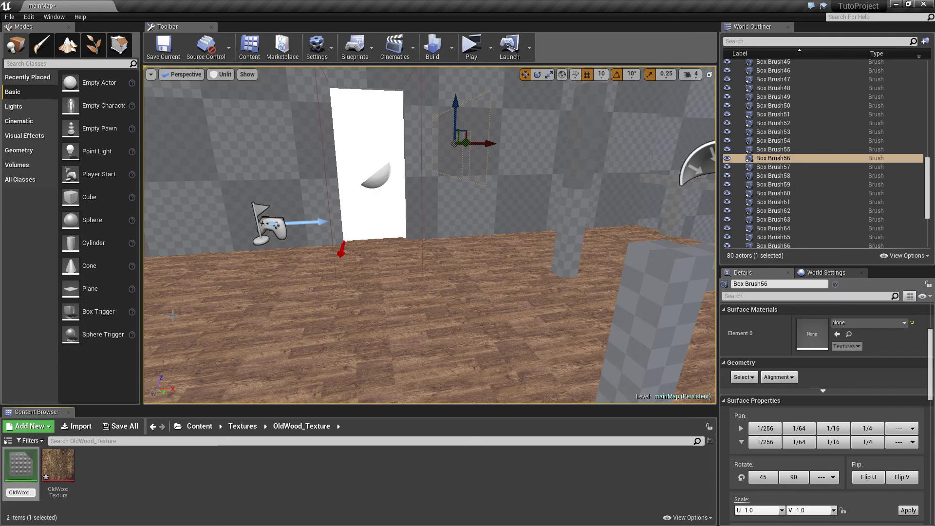
{"action": "type", "text": "extur"}
{"action": "key", "text": "Return"}
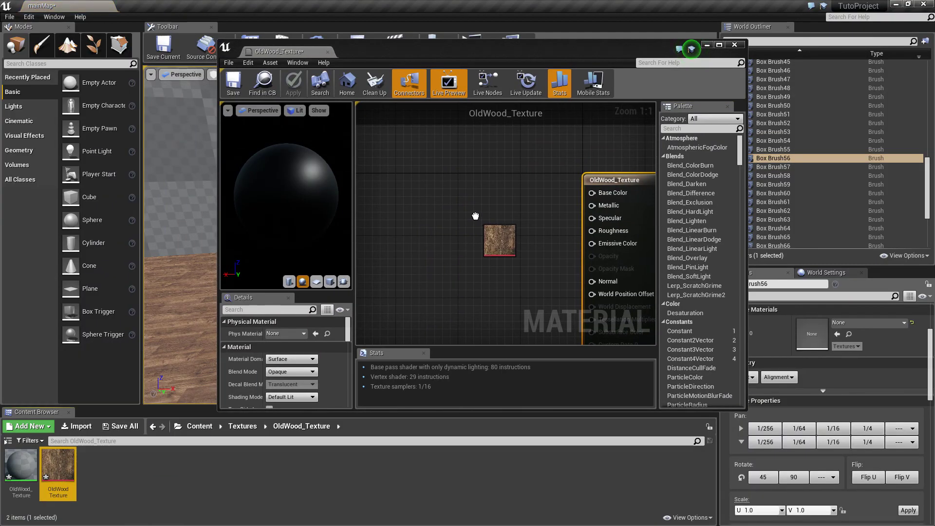
{"action": "left_click_drag", "start_coordinate": [63, 481], "coordinate": [479, 214]}
{"action": "double_click", "coordinate": [534, 43]}
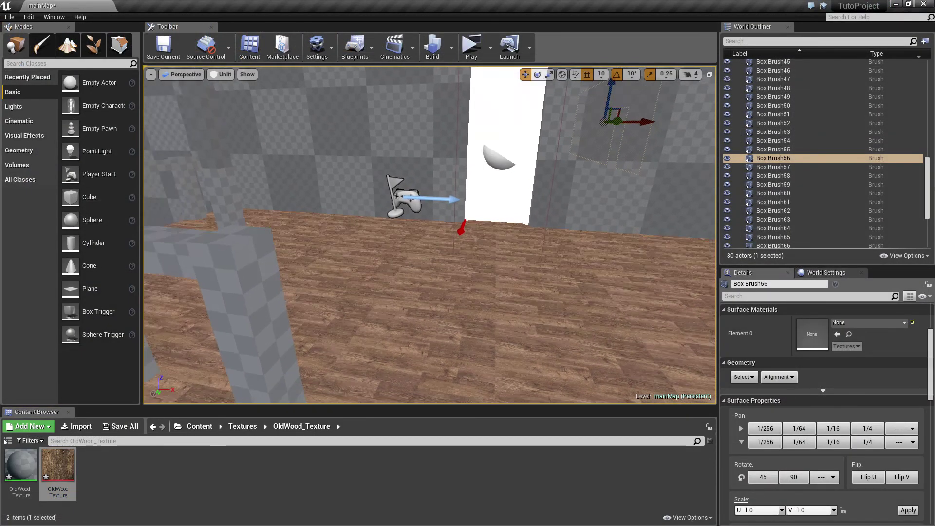
- Fly the view to the balcony railing and apply the OldWood_Texture material to it
{"action": "mouse_move", "coordinate": [368, 282]}
{"action": "right_mouse_down"}
{"action": "mouse_move", "coordinate": [341, 254]}
{"action": "mouse_move", "coordinate": [292, 250]}
{"action": "right_mouse_up"}
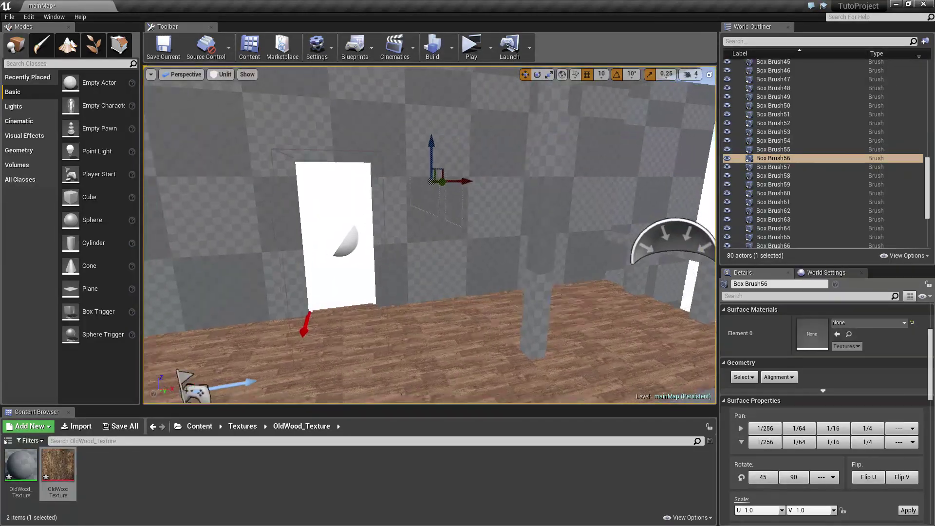
{"action": "right_click_drag", "start_coordinate": [408, 278], "coordinate": [408, 278]}
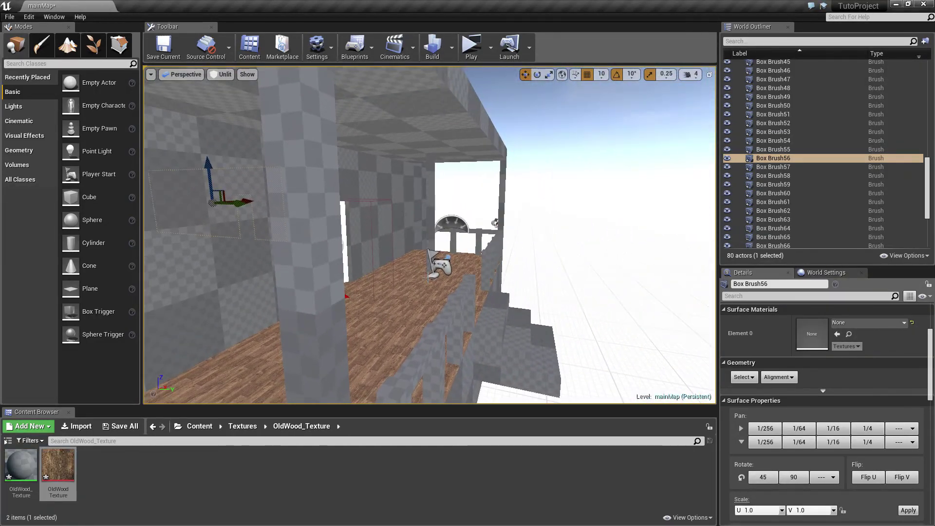
{"action": "left_click_drag", "start_coordinate": [35, 476], "coordinate": [315, 349]}
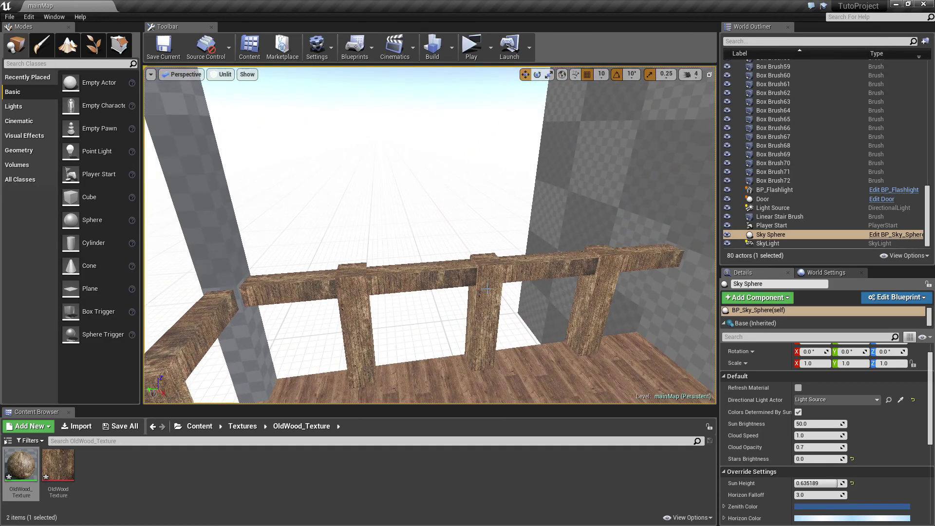
- Switch the viewport to Lit view mode and launch a standalone play preview
{"action": "left_click", "coordinate": [225, 74]}
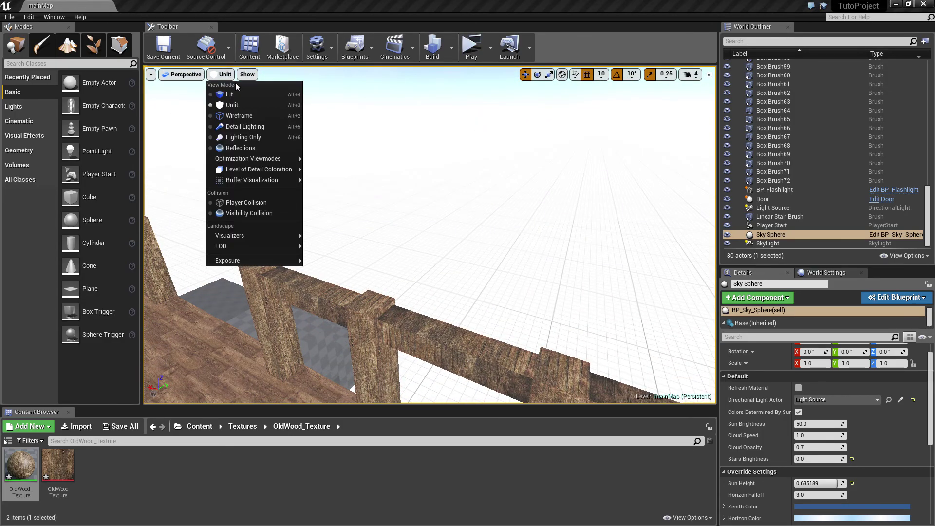
{"action": "left_click", "coordinate": [251, 87]}
{"action": "left_click", "coordinate": [466, 48]}
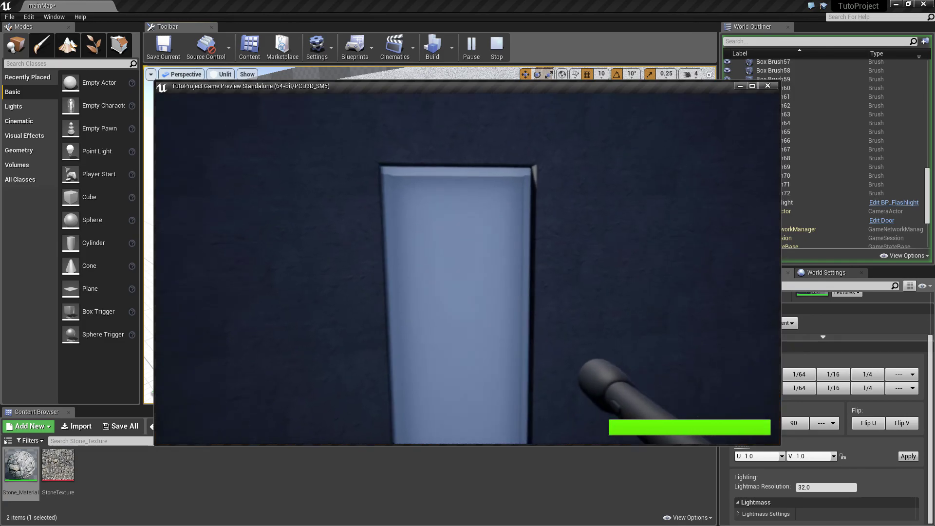
- Walk through the corridor and doorway into the next room, then exit the preview with Esc
{"action": "key", "text": "w"}
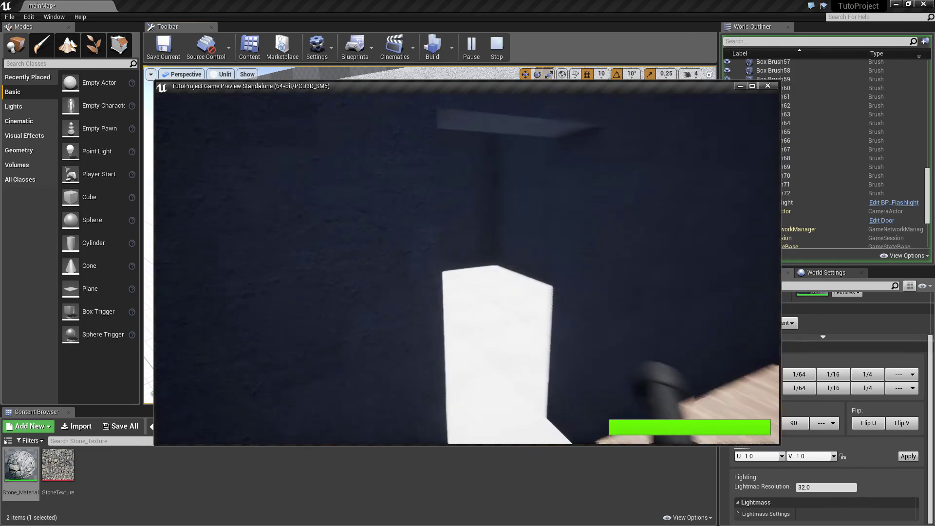
{"action": "key", "text": "w"}
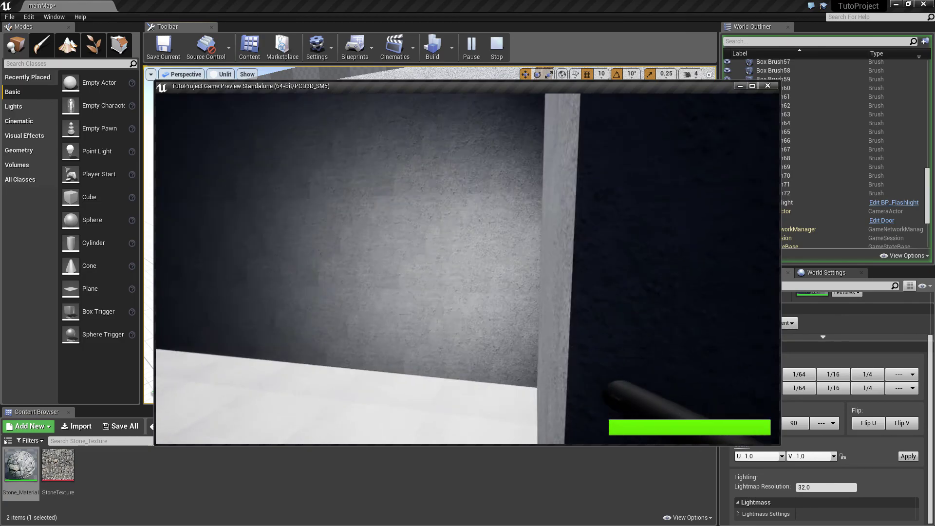
{"action": "key", "text": "w"}
{"action": "key", "text": "w"}
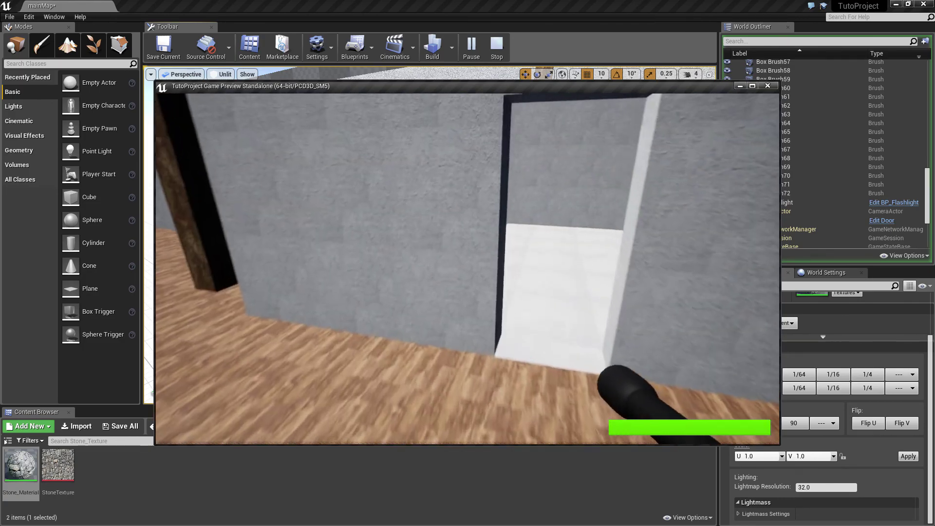
{"action": "key", "text": "w"}
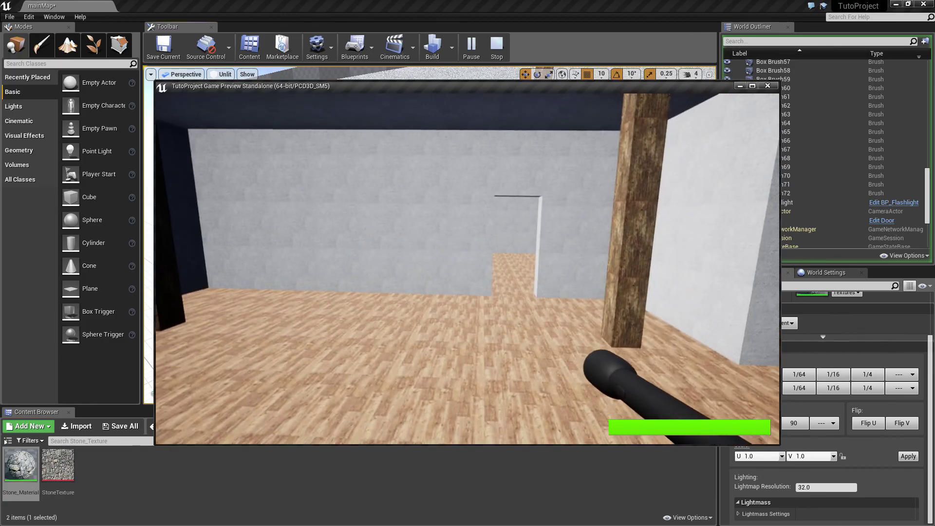
{"action": "key", "text": "Escape"}
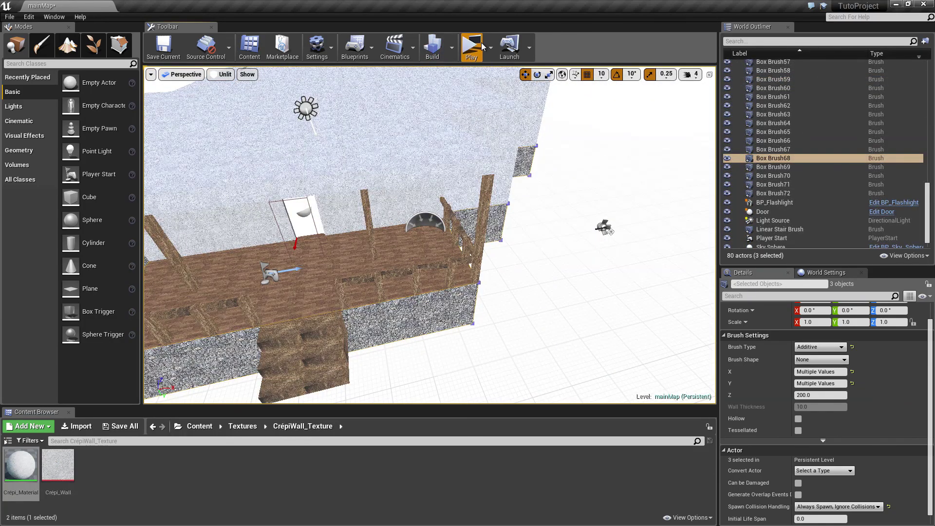
- Launch a fresh standalone play preview of mainMap
{"action": "left_click", "coordinate": [482, 46]}
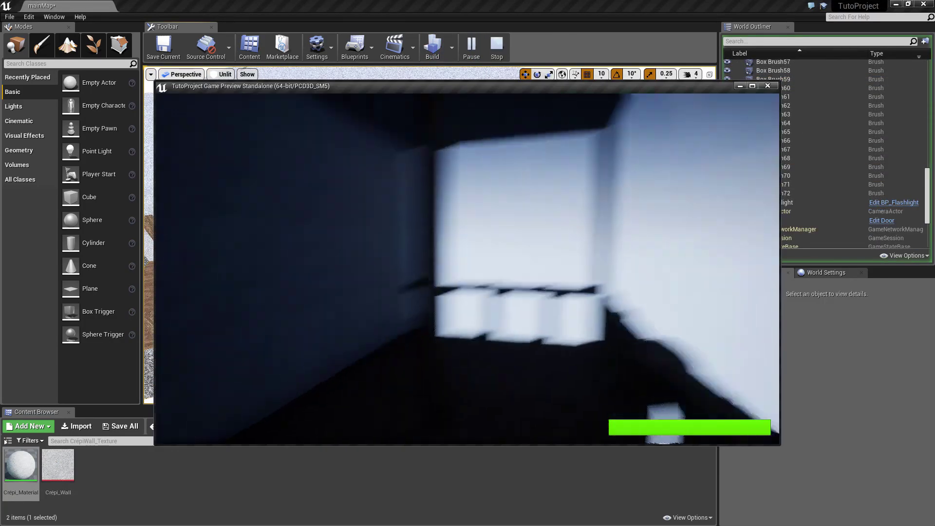